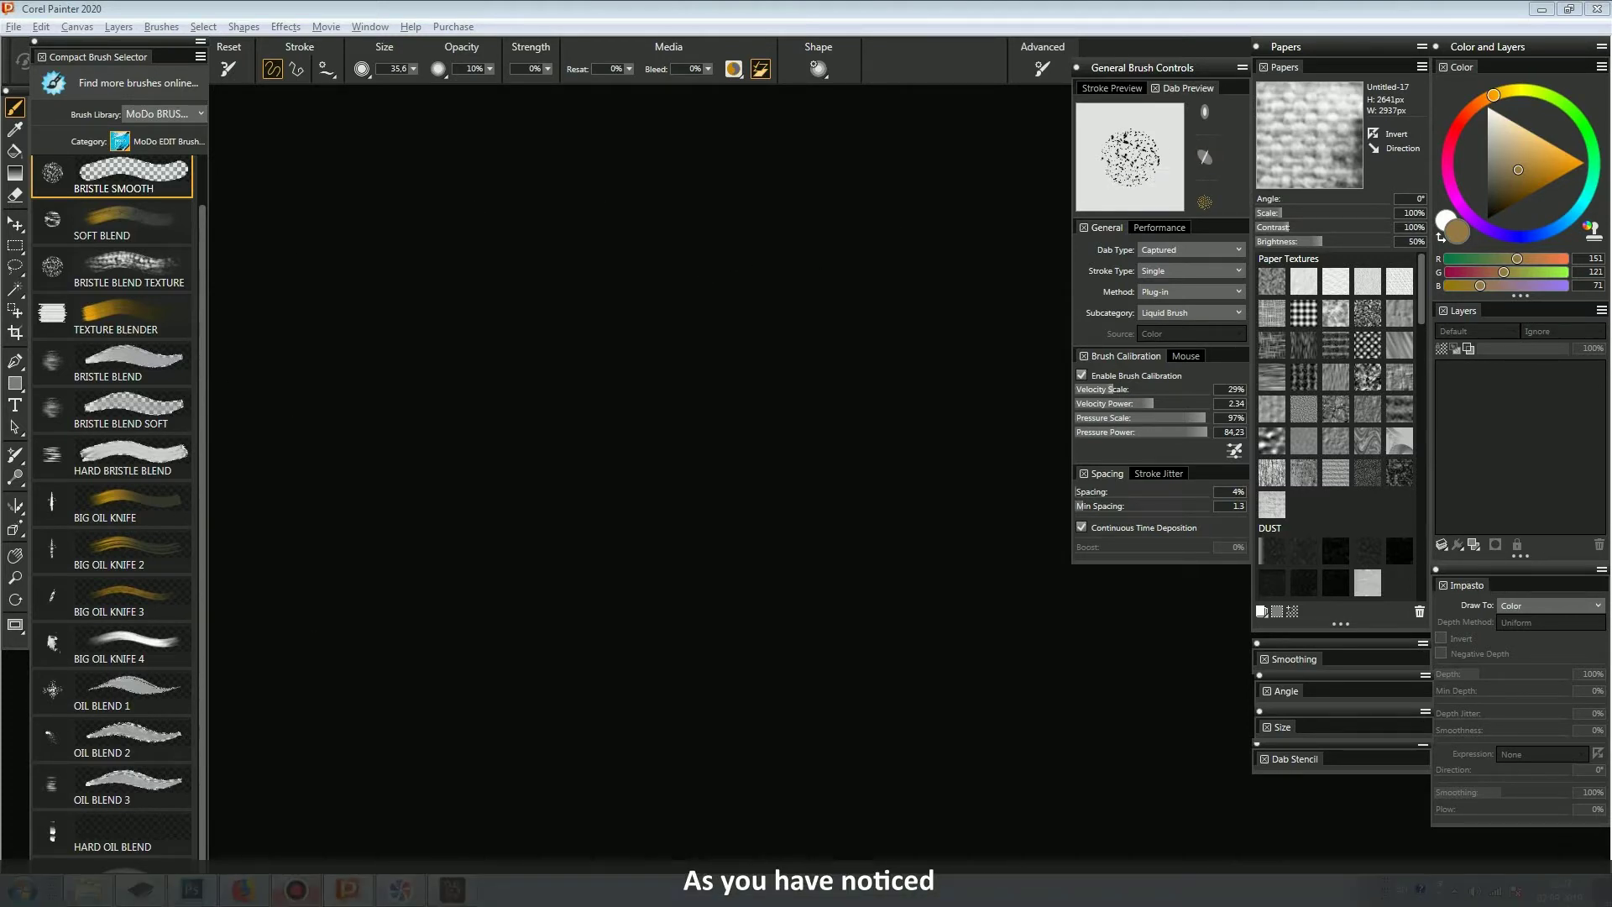
- Bring Photoshop forward to compare interfaces, then minimize it to return to Painter
left_click(192, 891)
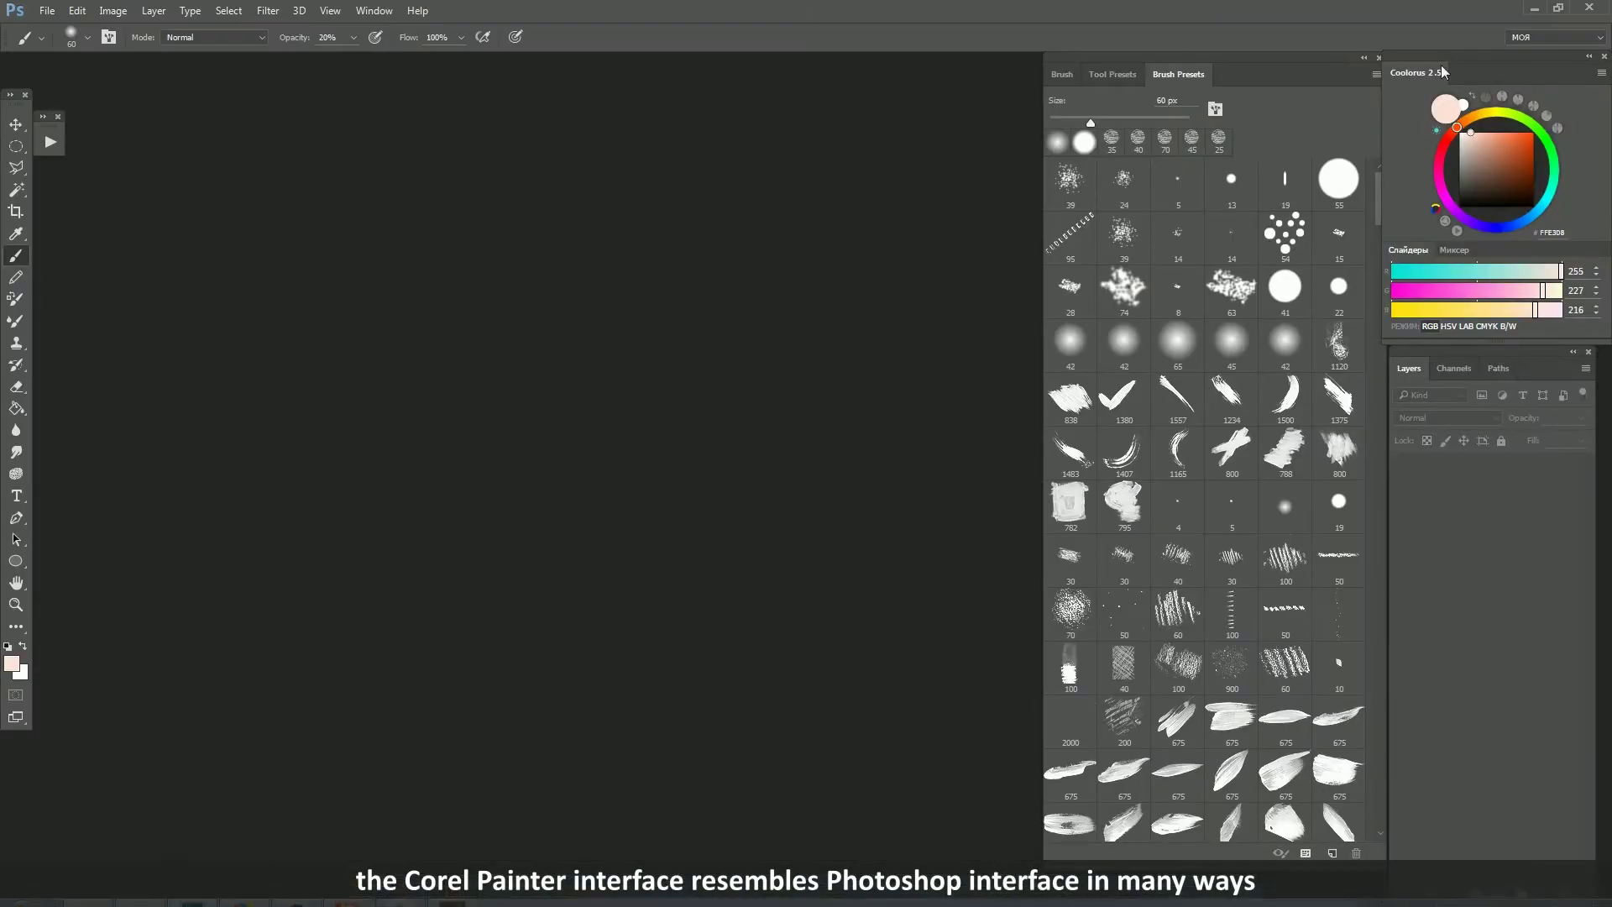
left_click(1534, 9)
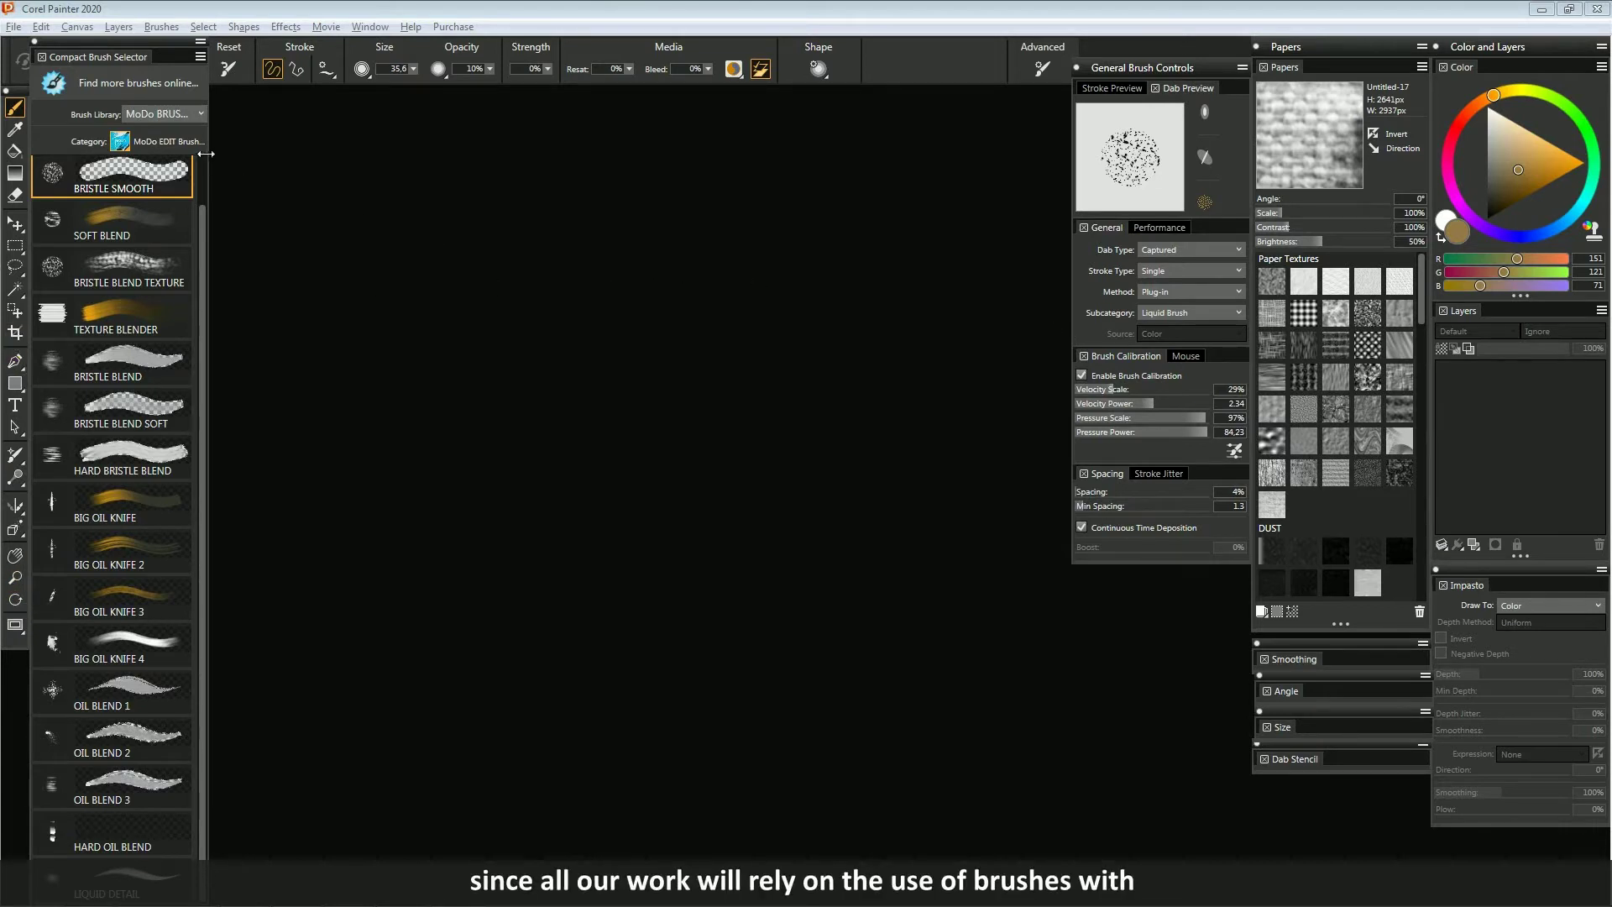
left_click(124, 143)
left_click(124, 143)
left_click(126, 140)
left_click(488, 202)
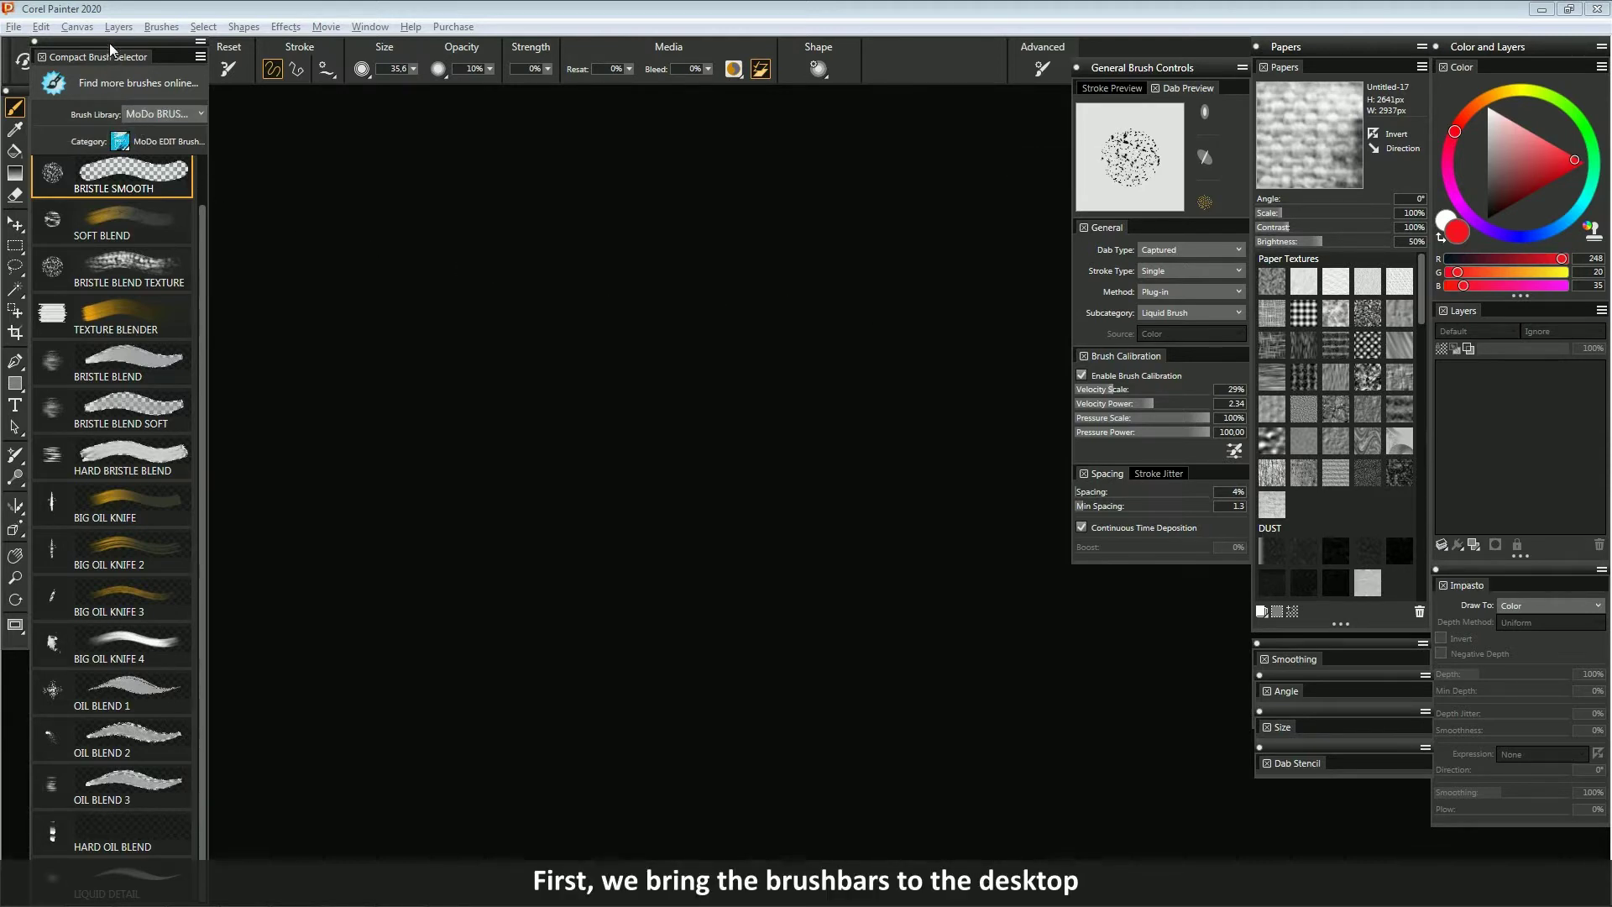
mouse_move(110, 43)
left_mouse_down()
mouse_move(345, 147)
mouse_move(419, 136)
mouse_move(100, 75)
left_mouse_up()
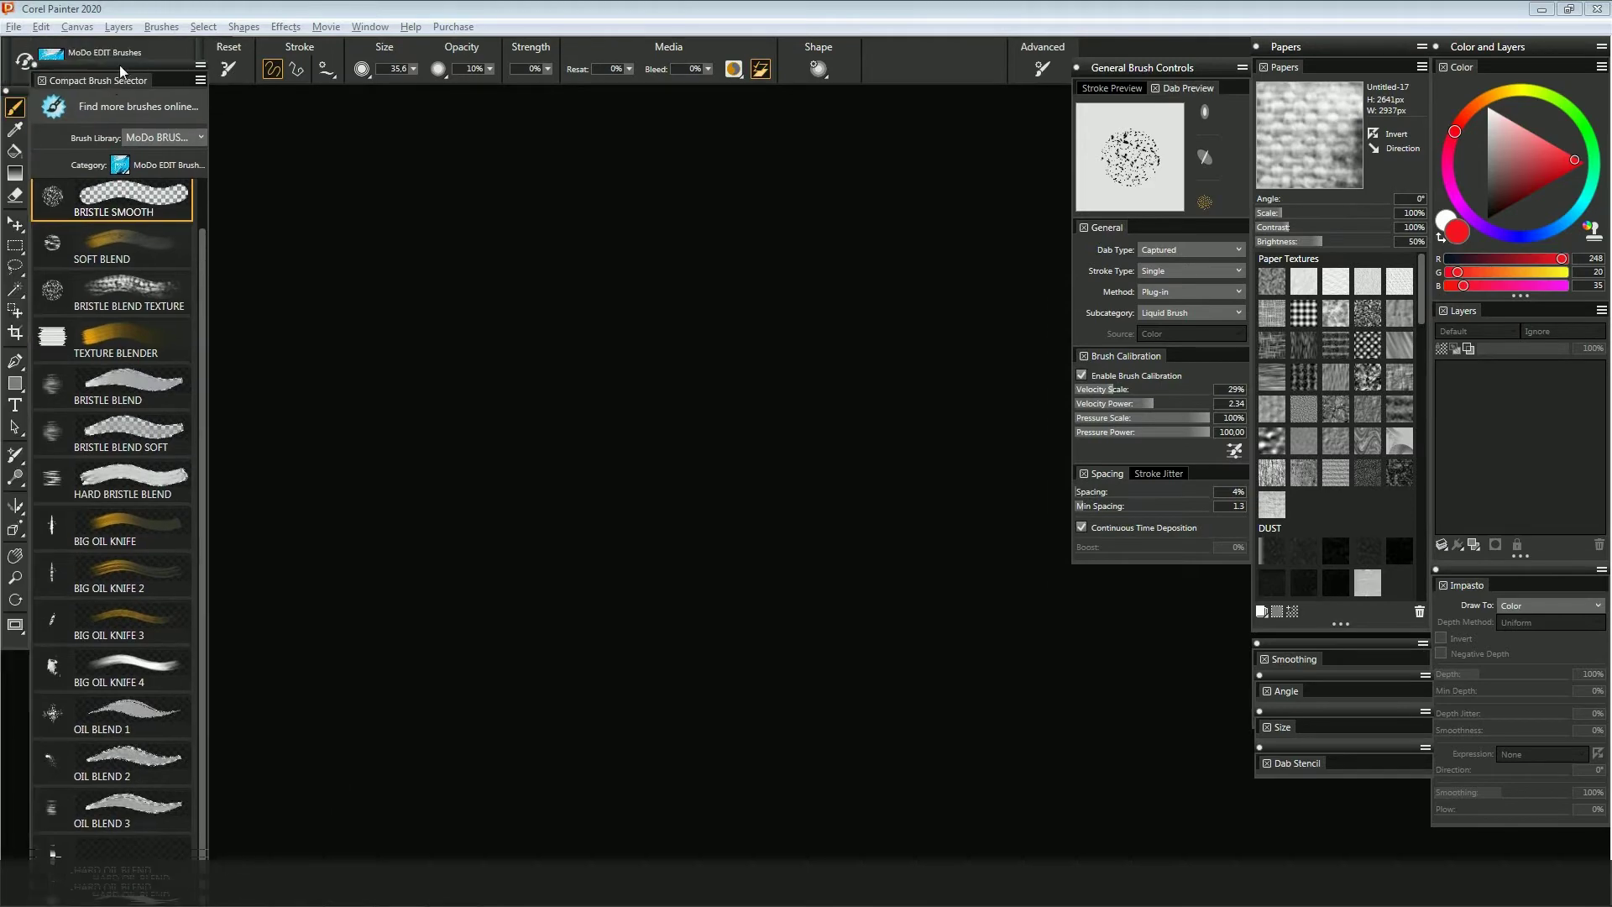
- Look over the brush selector display options in the Window menu, then close the menu unchanged
left_click(366, 26)
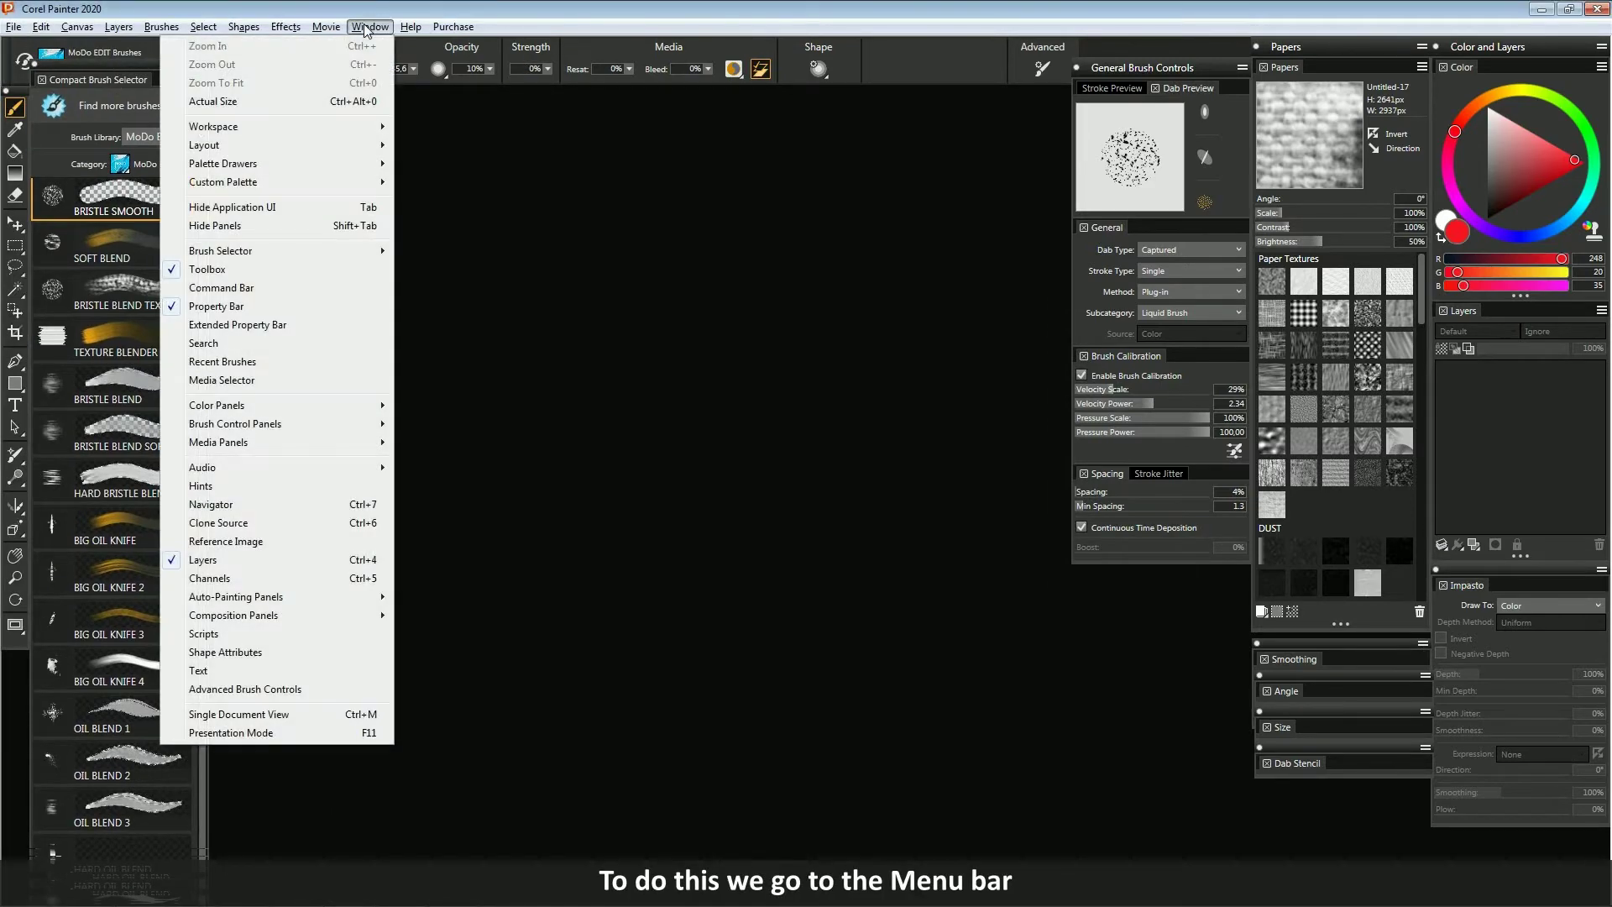
mouse_move(320, 251)
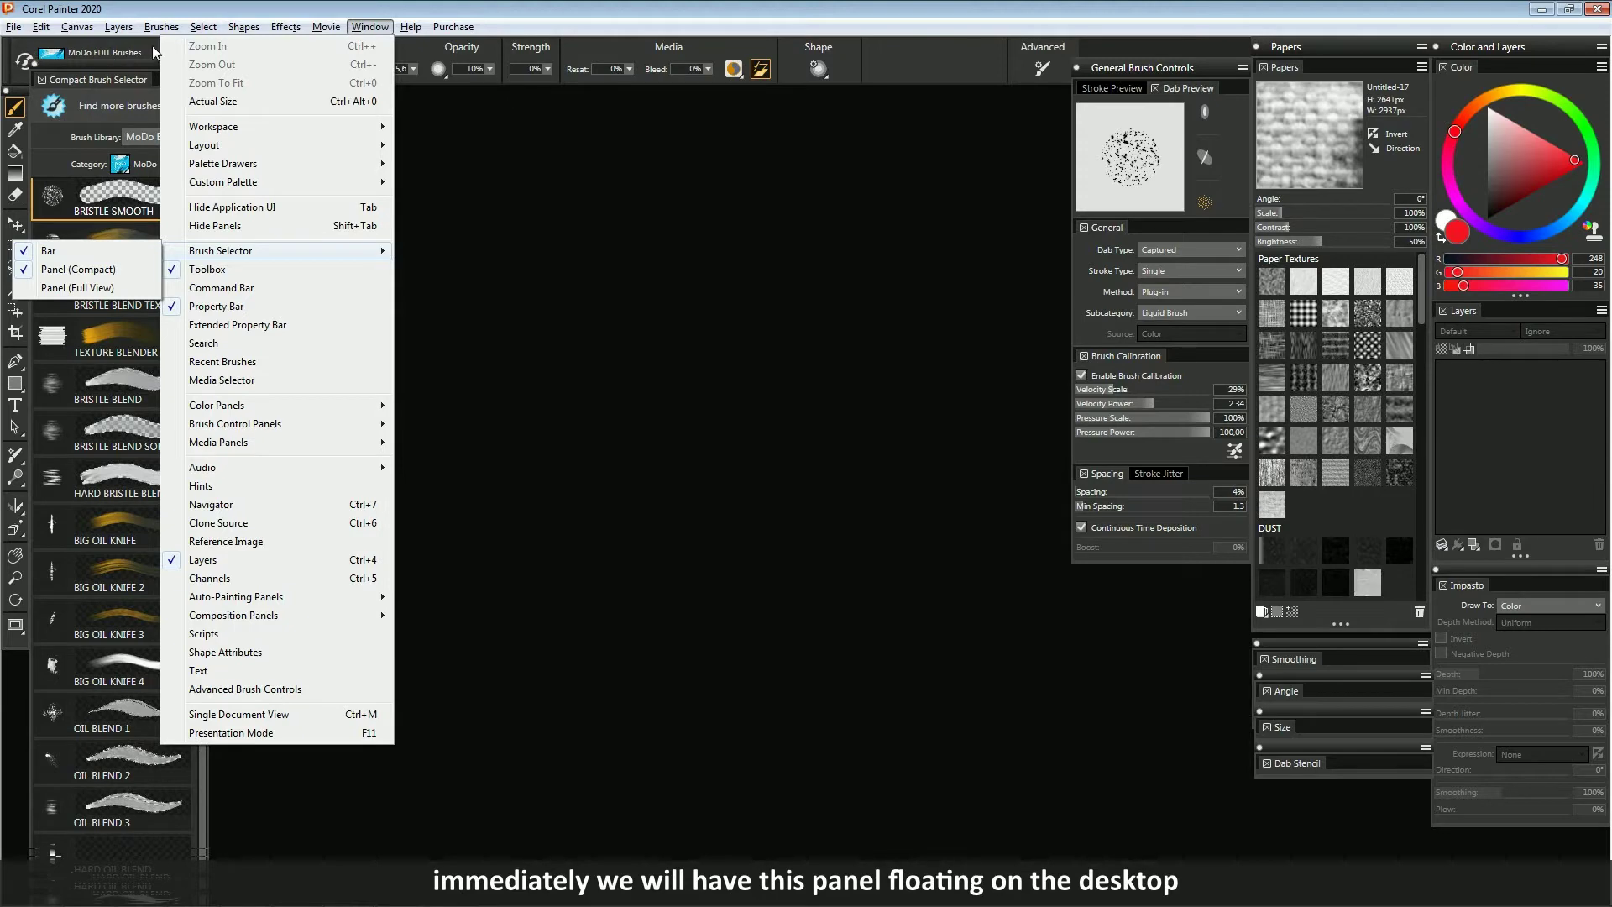
left_click(669, 216)
- Float the Compact Brush Selector beside Brush Controls and toggle it collapsed and expanded twice
left_click_drag(136, 74, 358, 160)
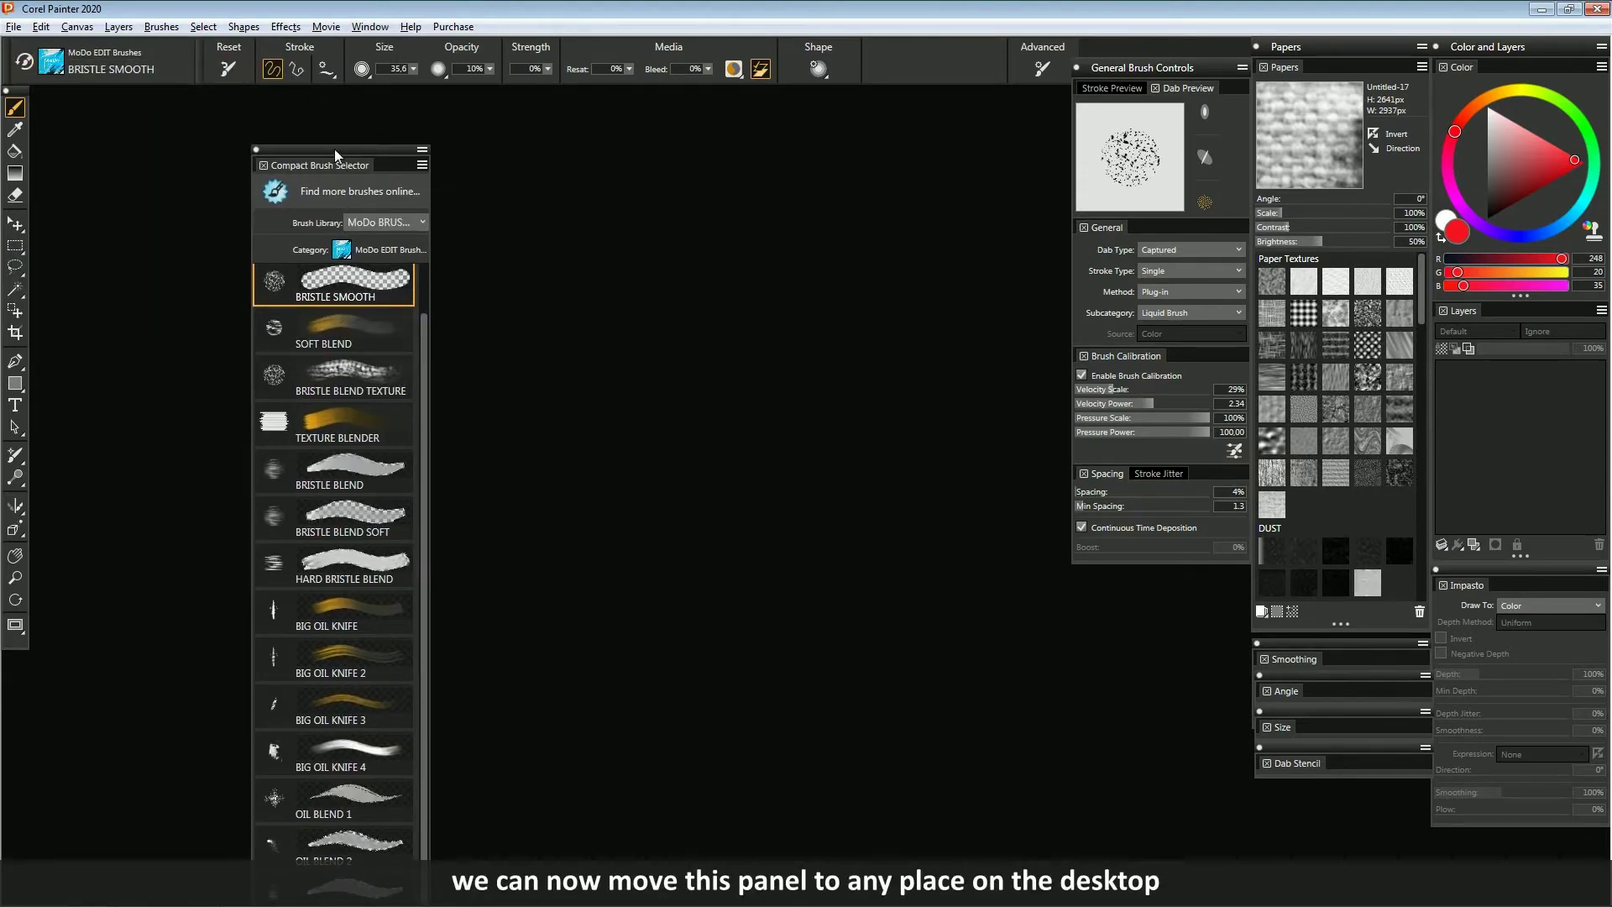
mouse_move(333, 149)
left_mouse_down()
mouse_move(135, 106)
mouse_move(878, 152)
mouse_move(971, 111)
mouse_move(953, 89)
mouse_move(464, 126)
mouse_move(136, 110)
mouse_move(121, 55)
mouse_move(202, 107)
left_mouse_up()
double_click(200, 127)
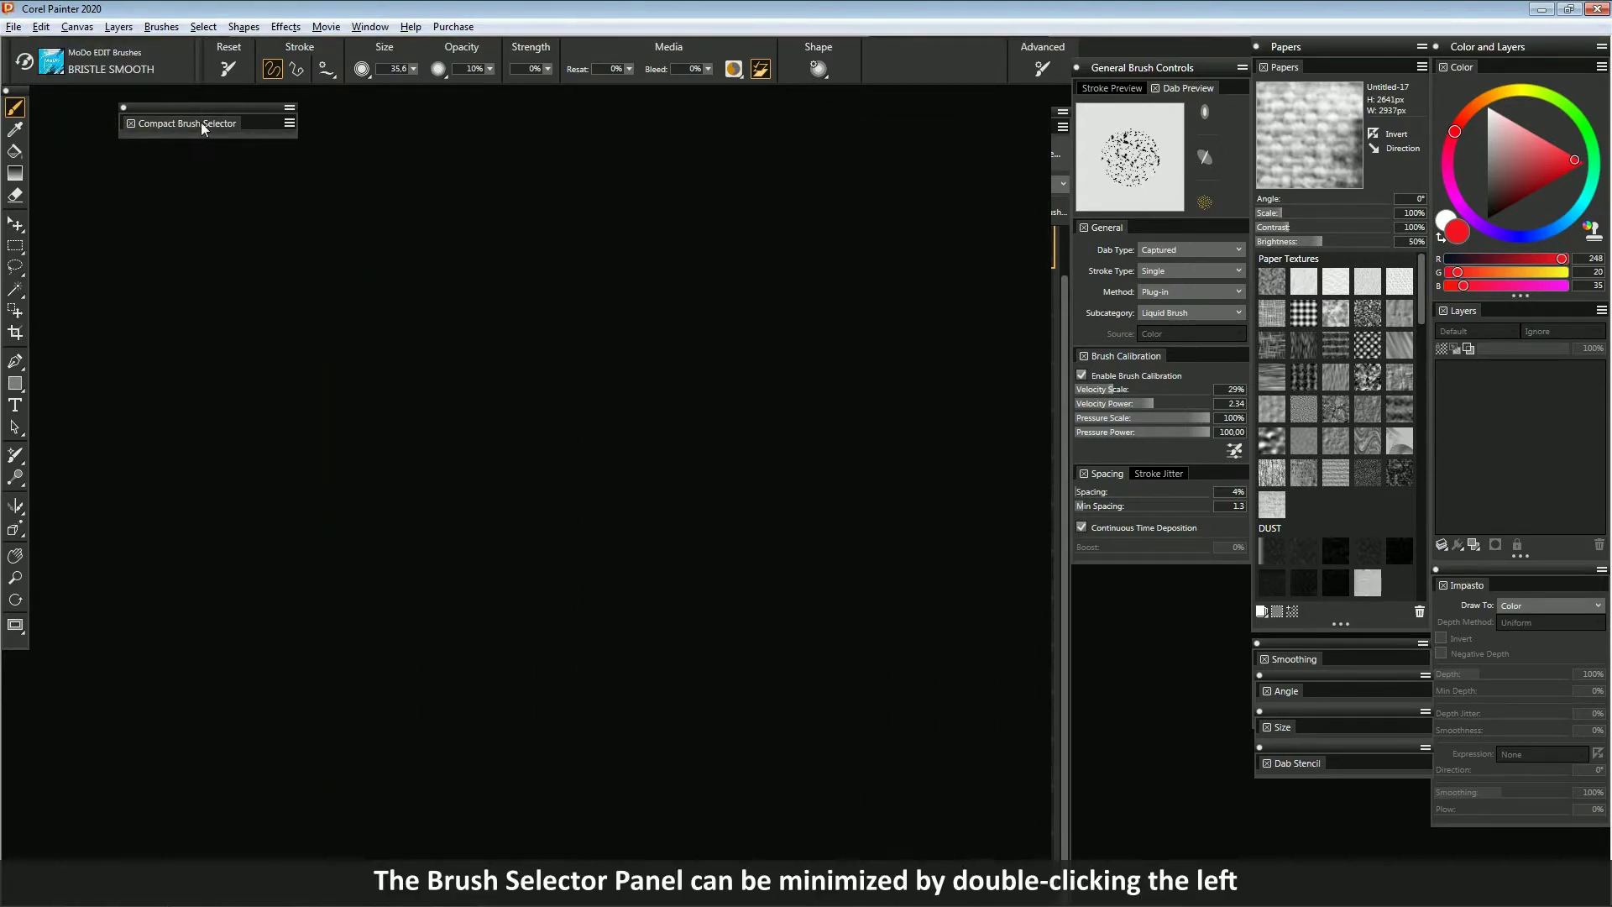
double_click(201, 122)
double_click(201, 123)
double_click(200, 122)
- Dock the brush selector back on the left, collapse its list, then float it over the canvas
mouse_move(205, 106)
left_mouse_down()
mouse_move(100, 64)
mouse_move(110, 56)
left_mouse_up()
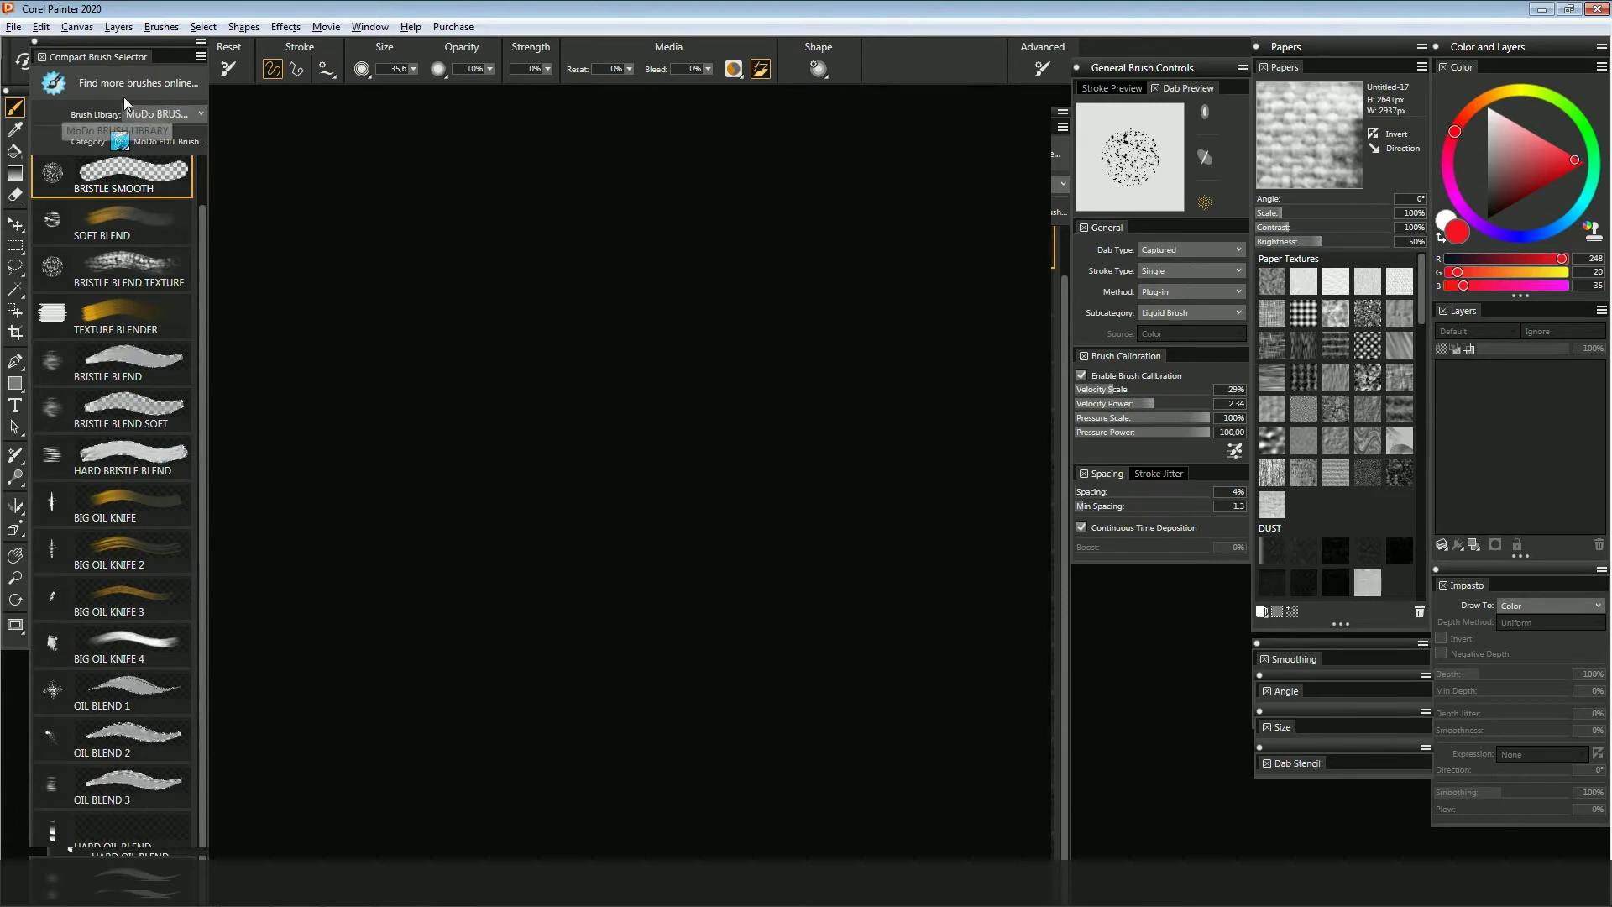
double_click(106, 54)
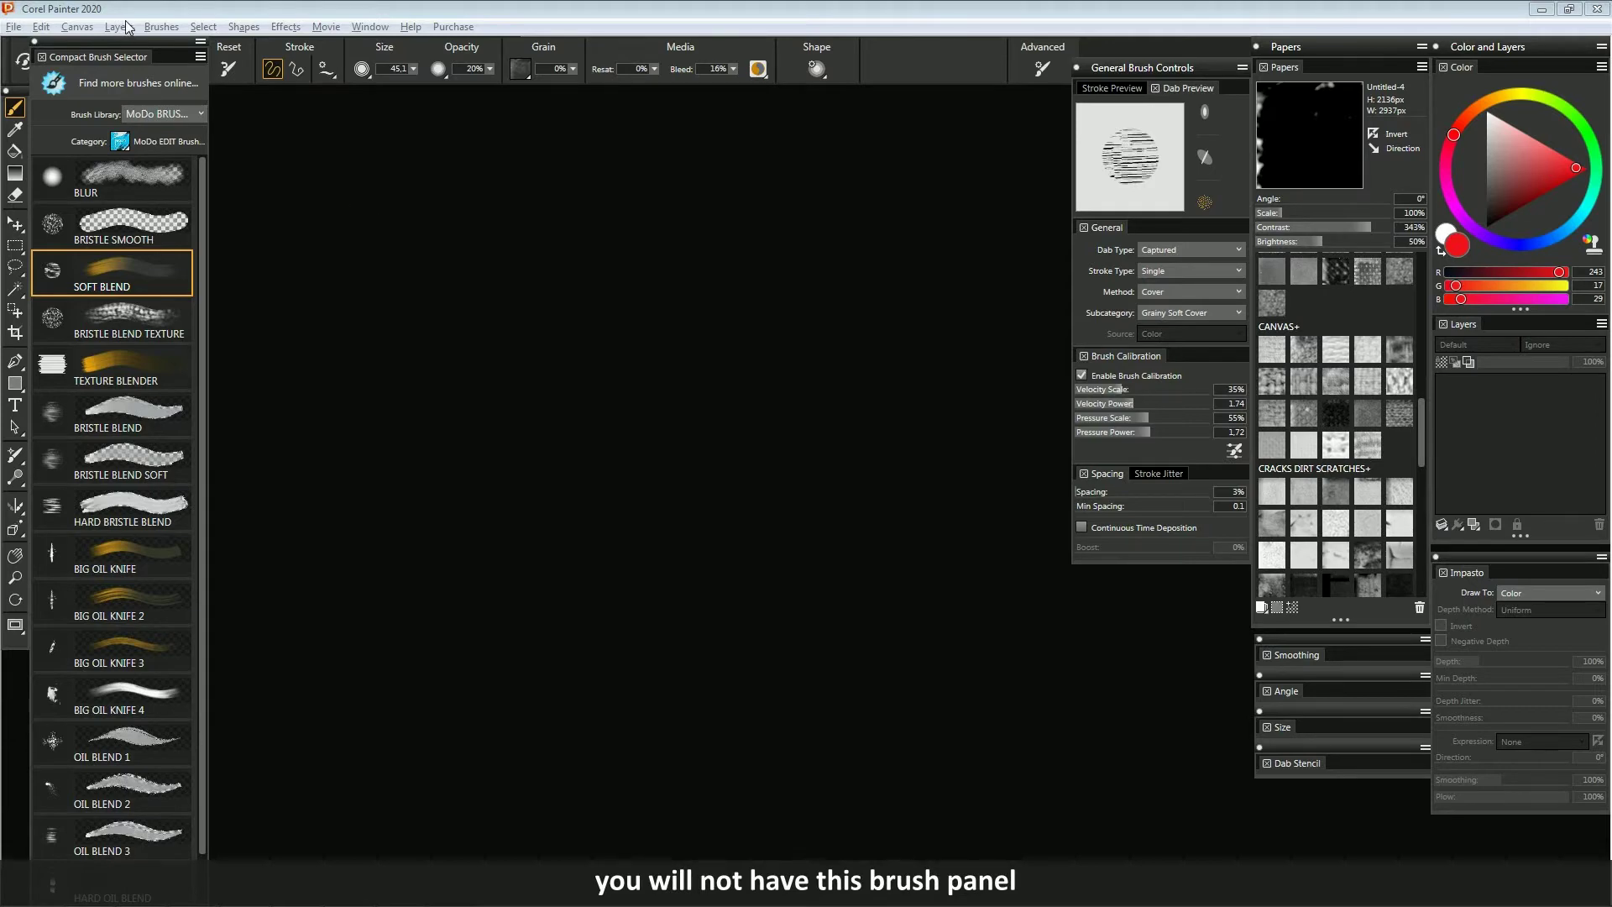
mouse_move(111, 47)
left_mouse_down()
mouse_move(711, 99)
mouse_move(727, 126)
left_mouse_up()
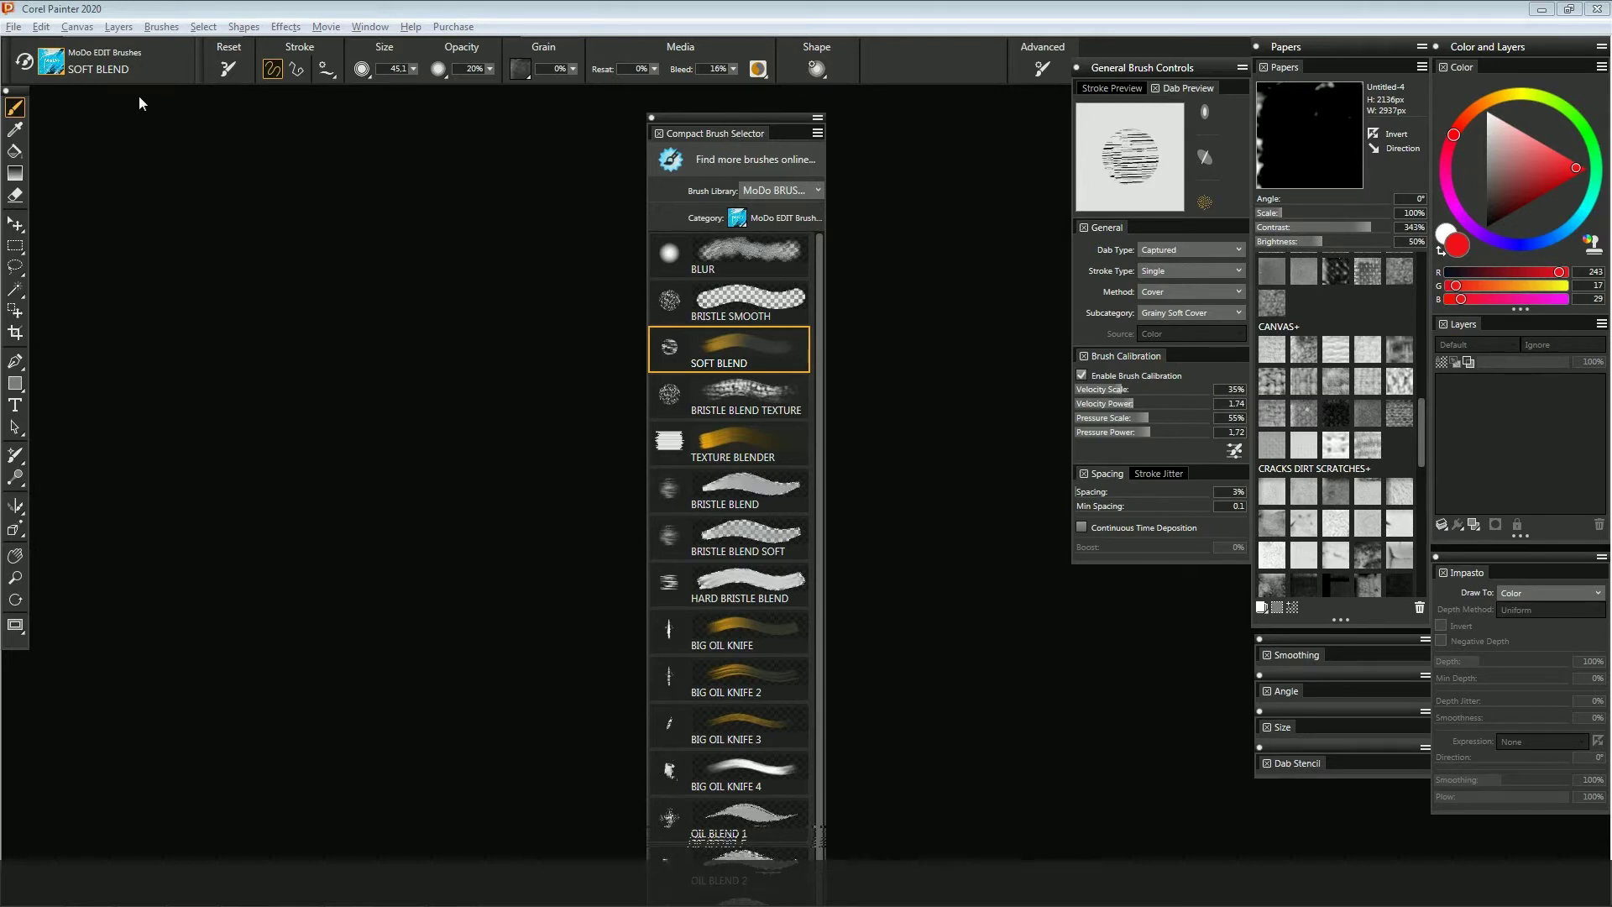
- Collapse the floating selector to its header and browse the MoDo DRAWING and MoDo OTHER categories from the brush bar
left_click(676, 133)
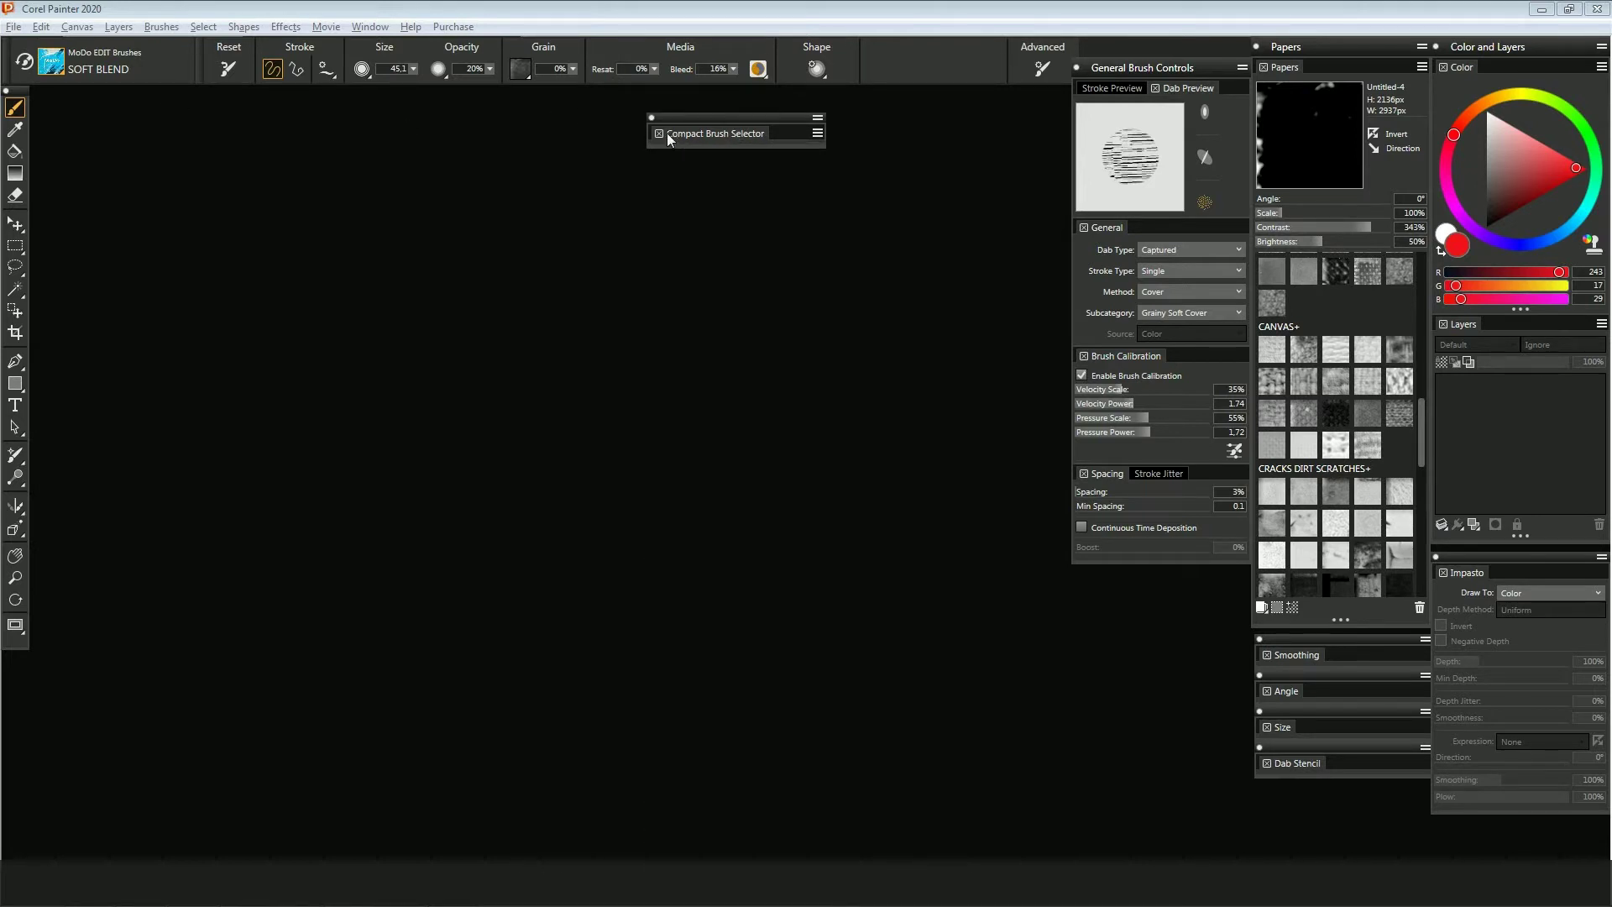
left_click(52, 66)
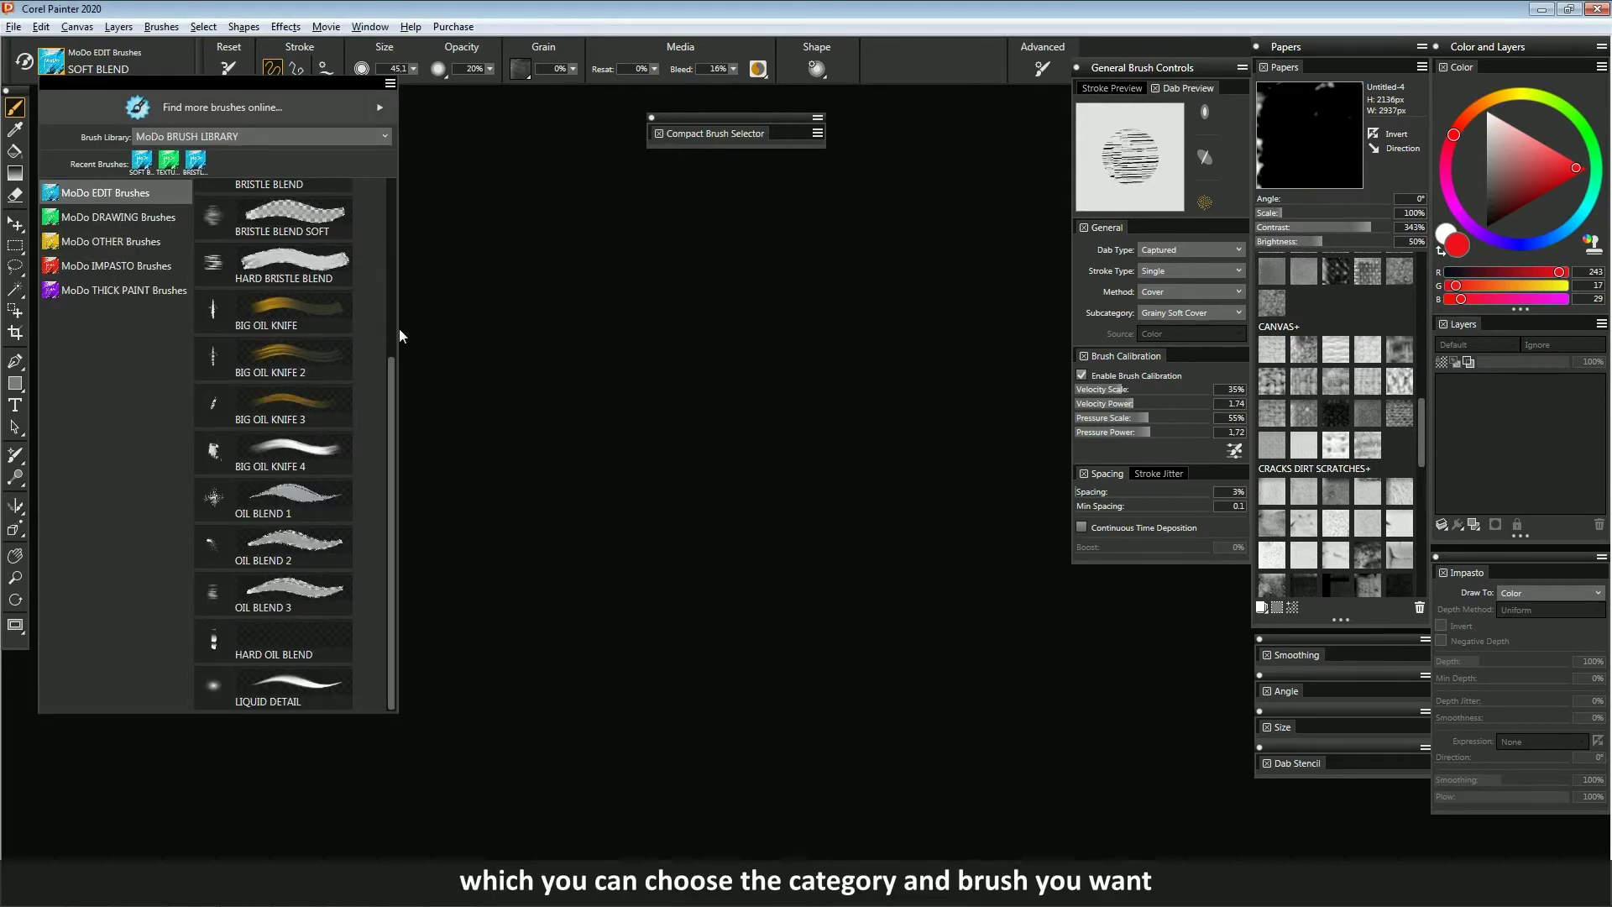
left_click(118, 217)
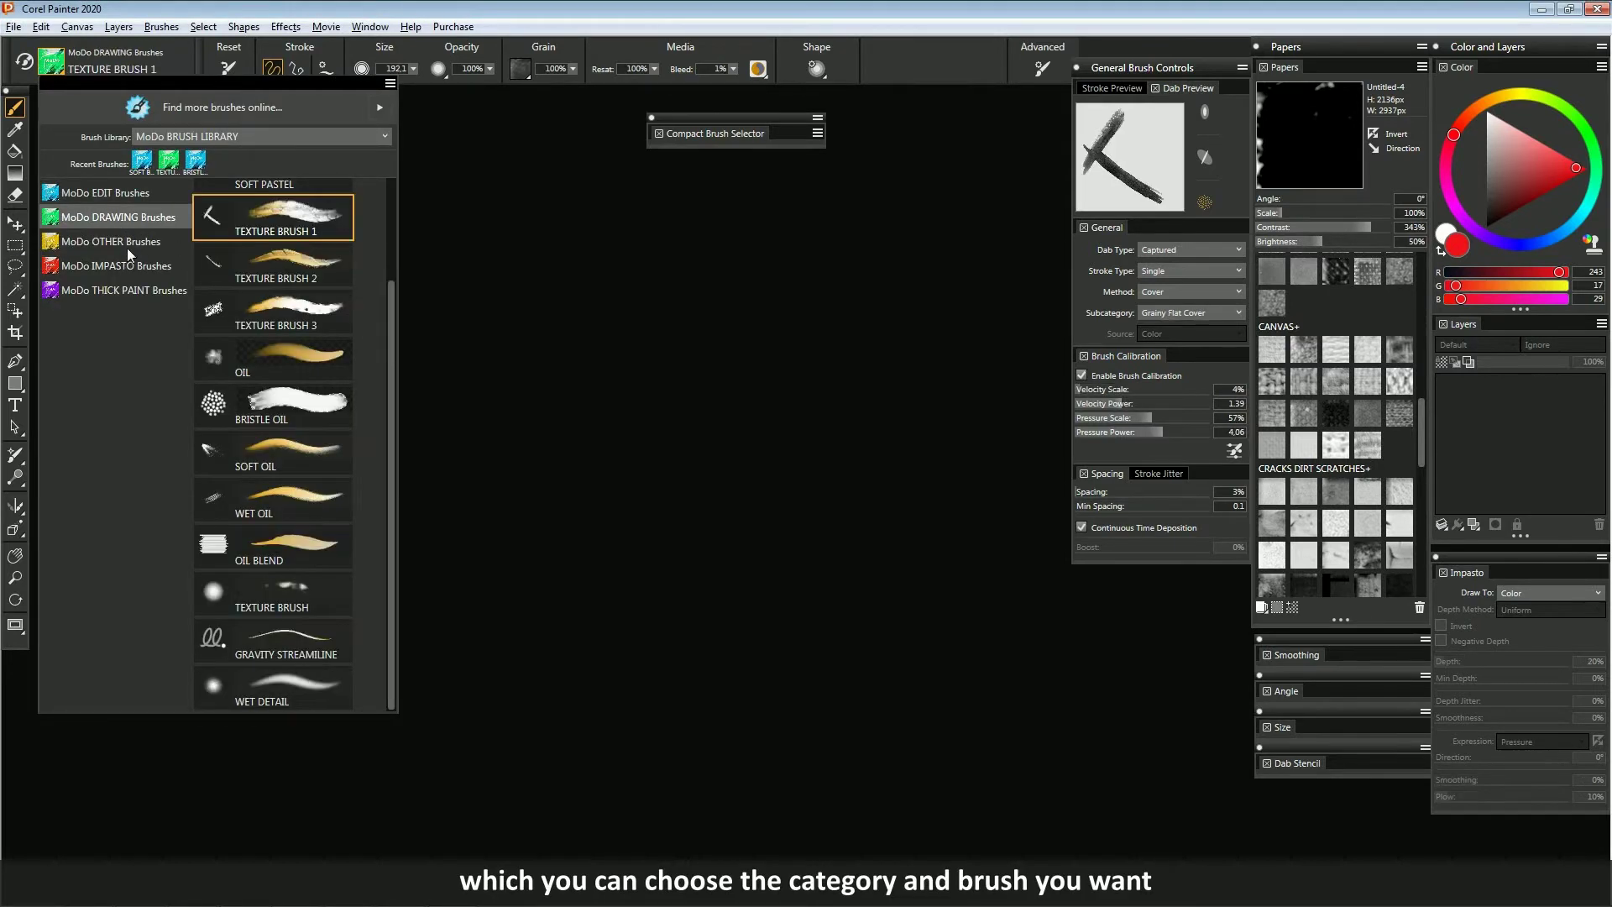
left_click(127, 241)
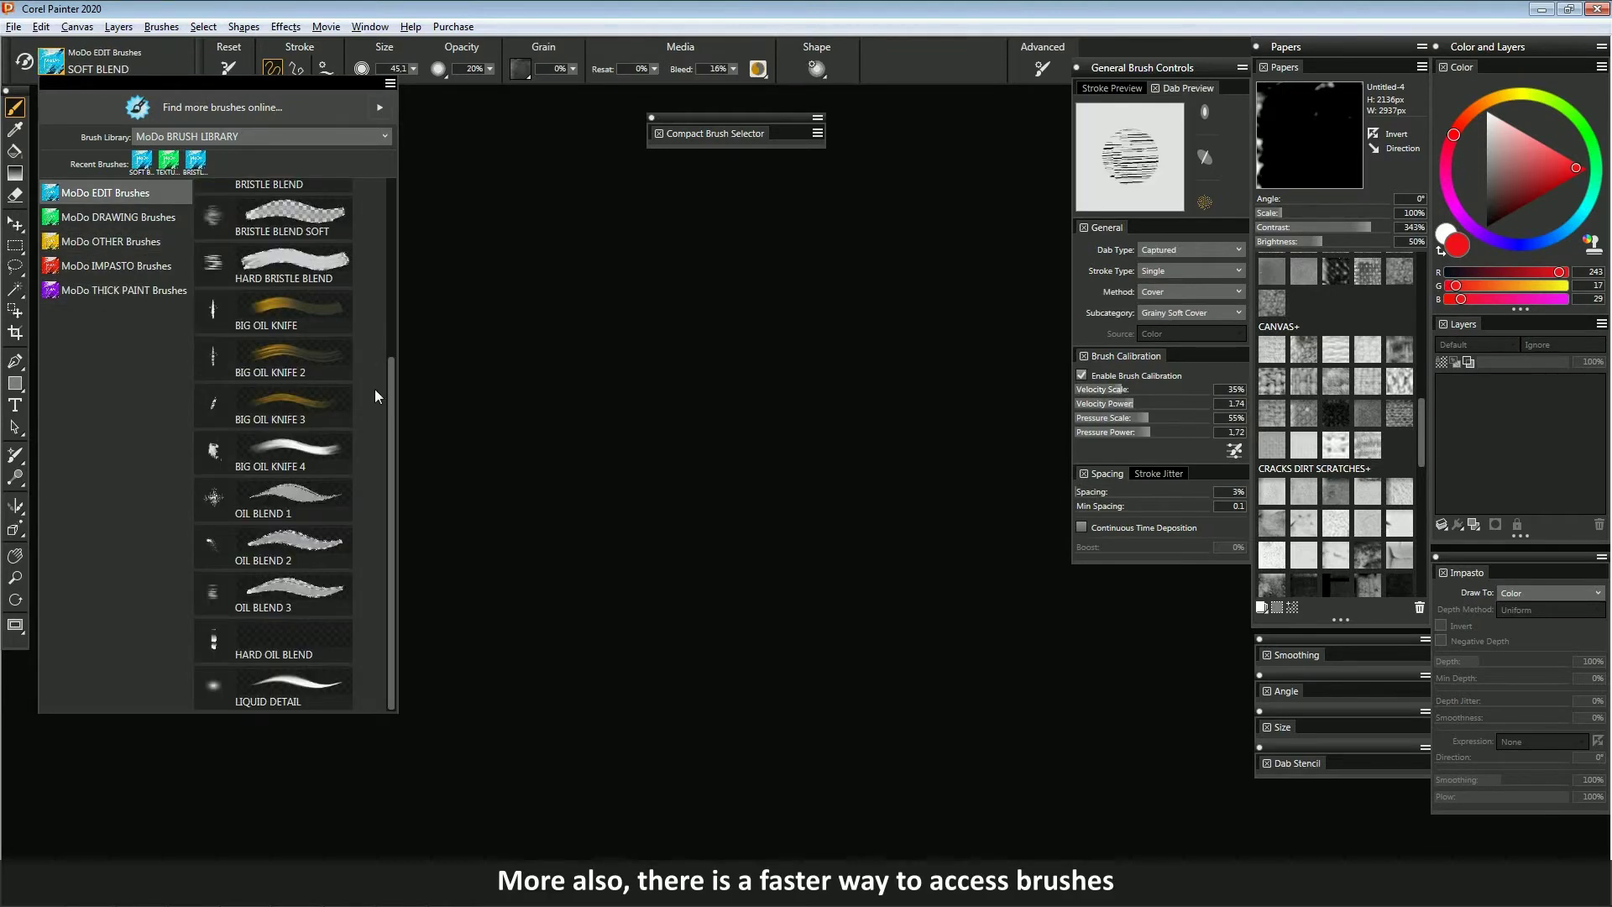
- Scroll the brush picker to the top and drag the Soft Blend brush onto the canvas
left_click_drag(392, 398, 372, 203)
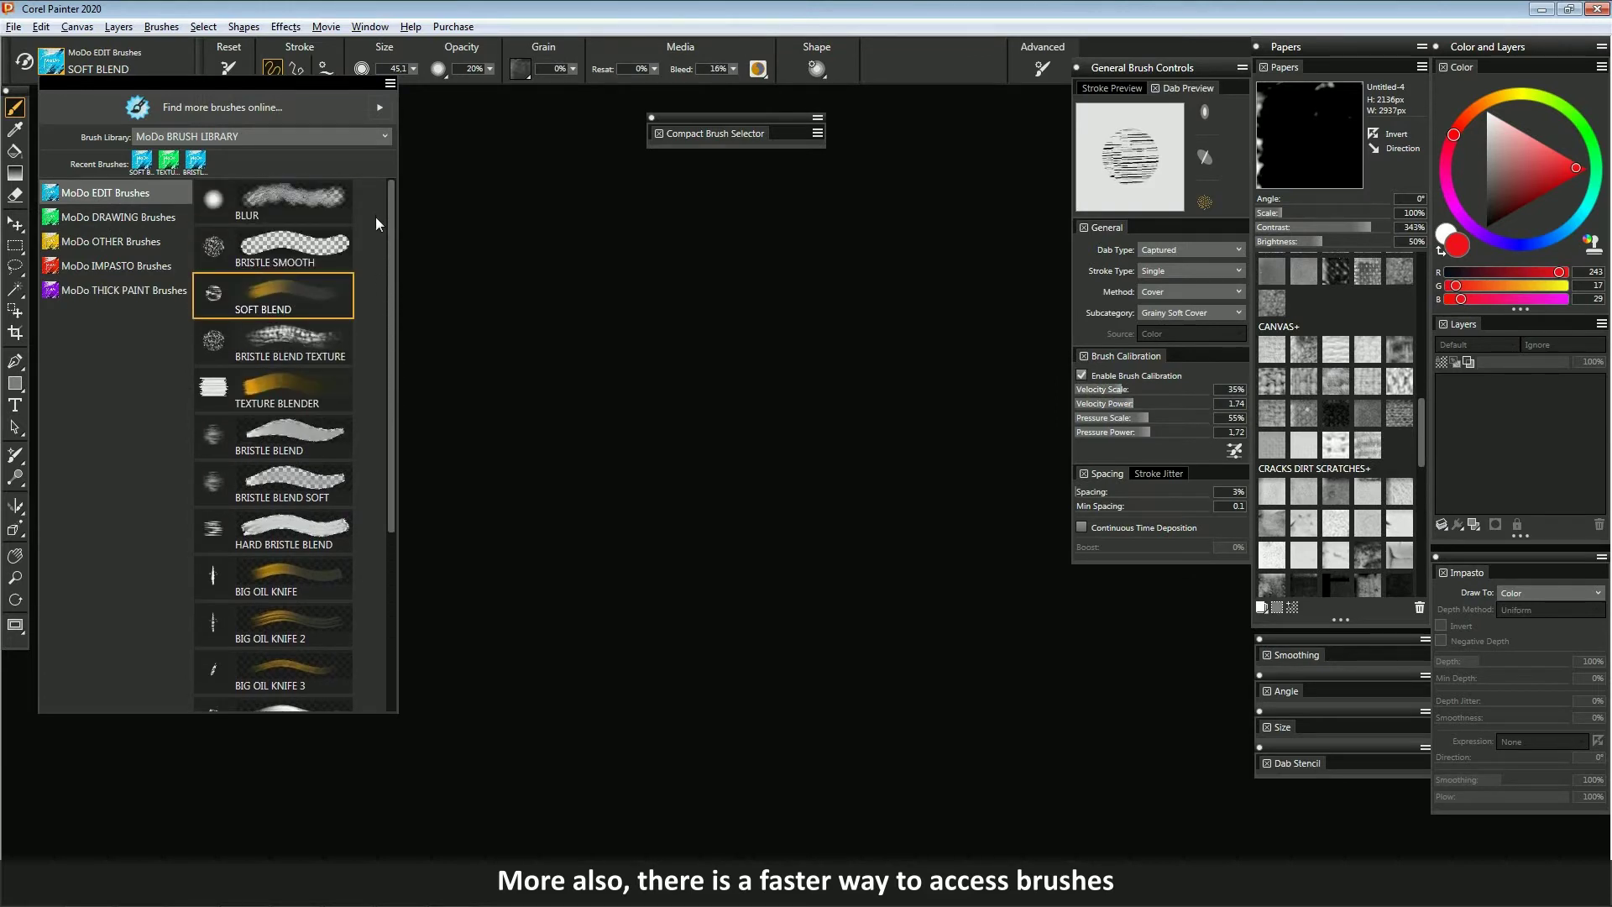
mouse_move(340, 313)
left_mouse_down()
mouse_move(518, 321)
mouse_move(582, 487)
mouse_move(583, 538)
mouse_move(664, 528)
mouse_move(594, 525)
mouse_move(629, 524)
mouse_move(558, 420)
mouse_move(556, 347)
left_mouse_up()
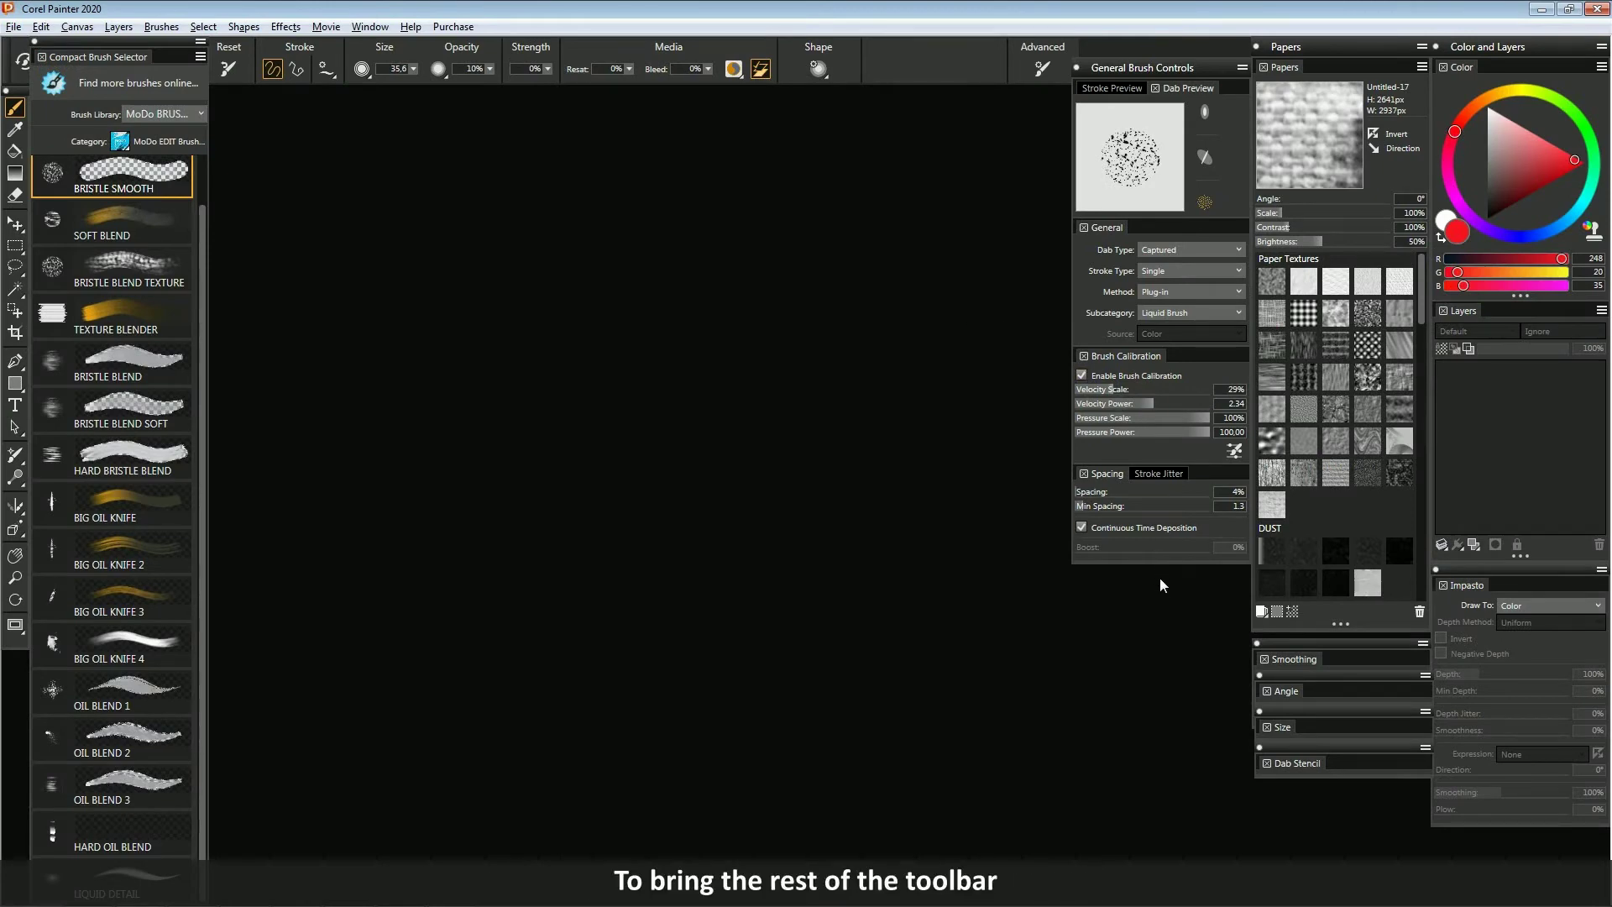
left_click(373, 29)
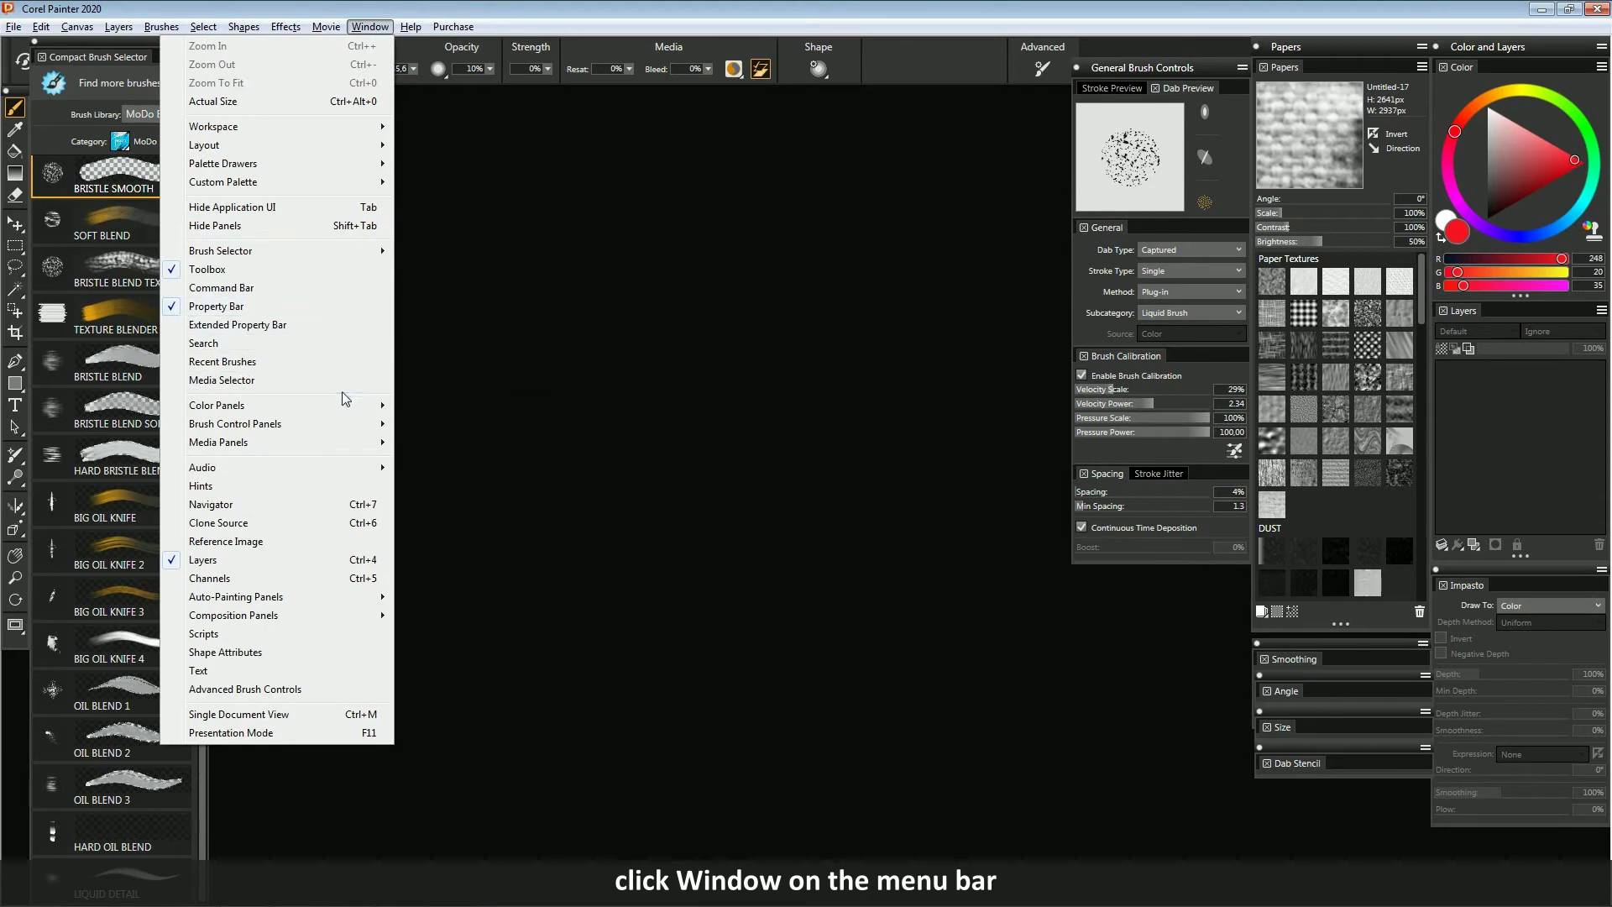
- Review the Brush Shape and Brush Media panel options under Window > Brush Control Panels
mouse_move(342, 458)
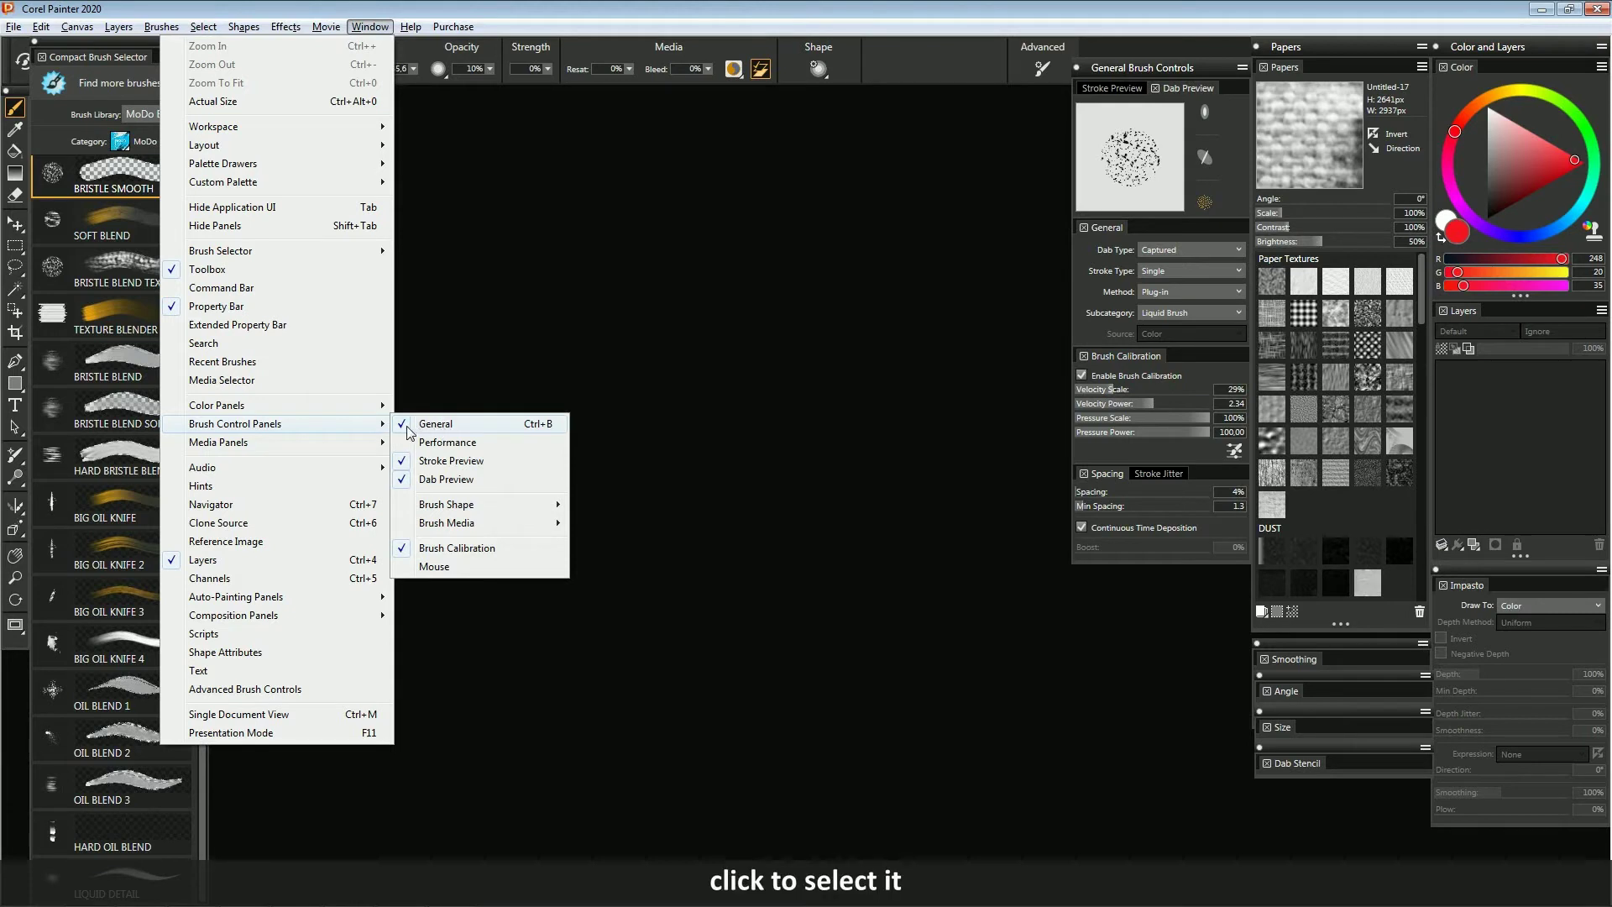
mouse_move(493, 530)
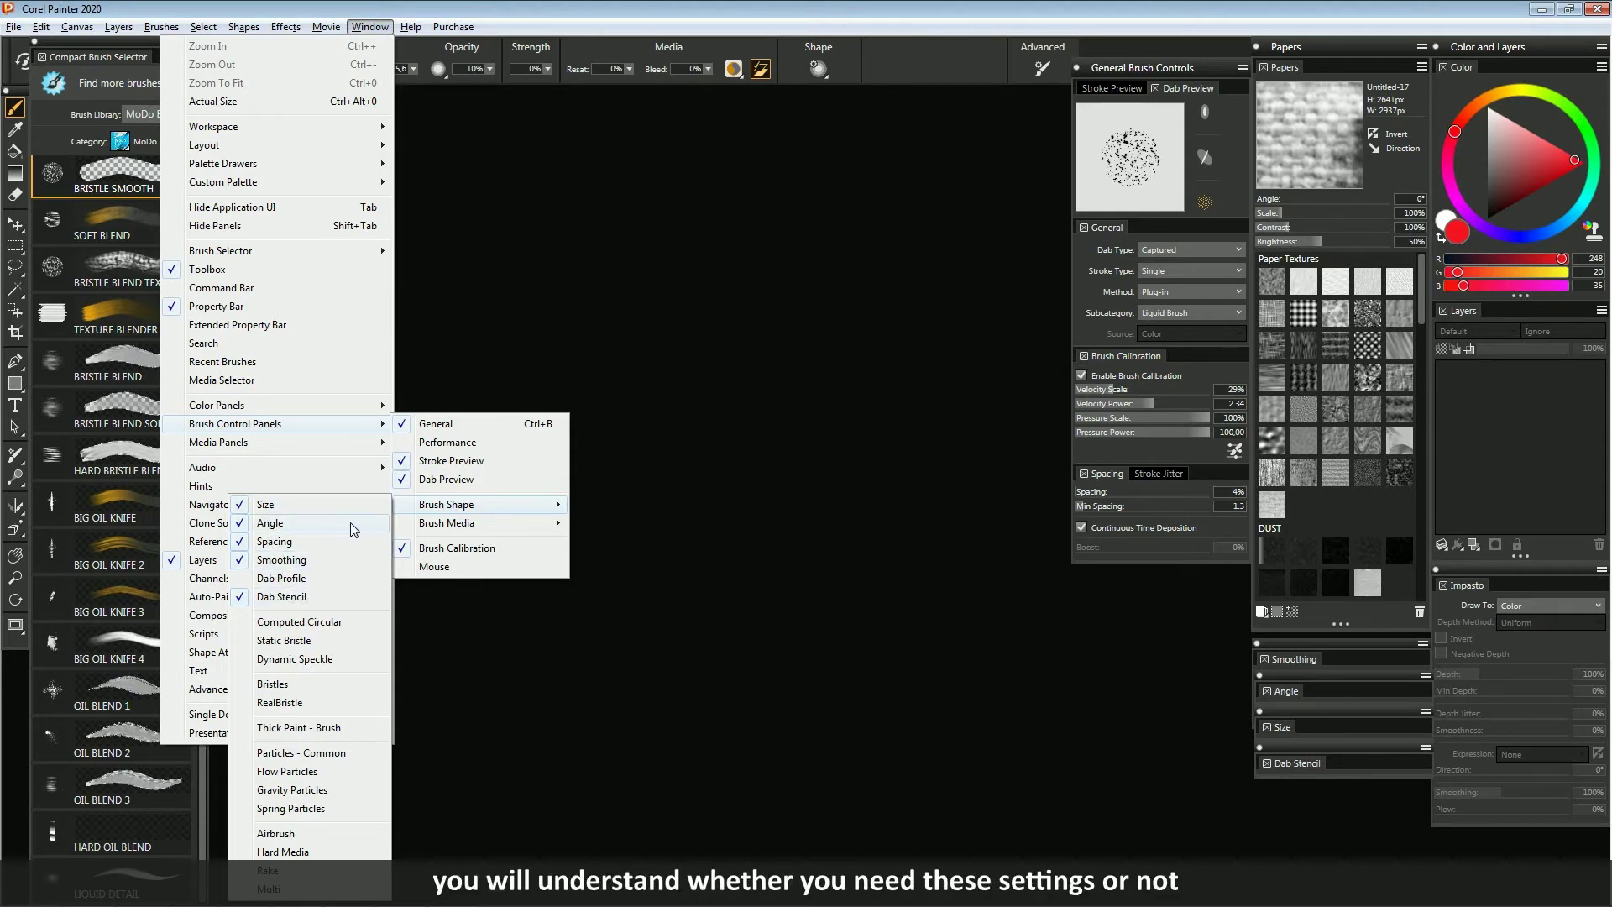
mouse_move(397, 528)
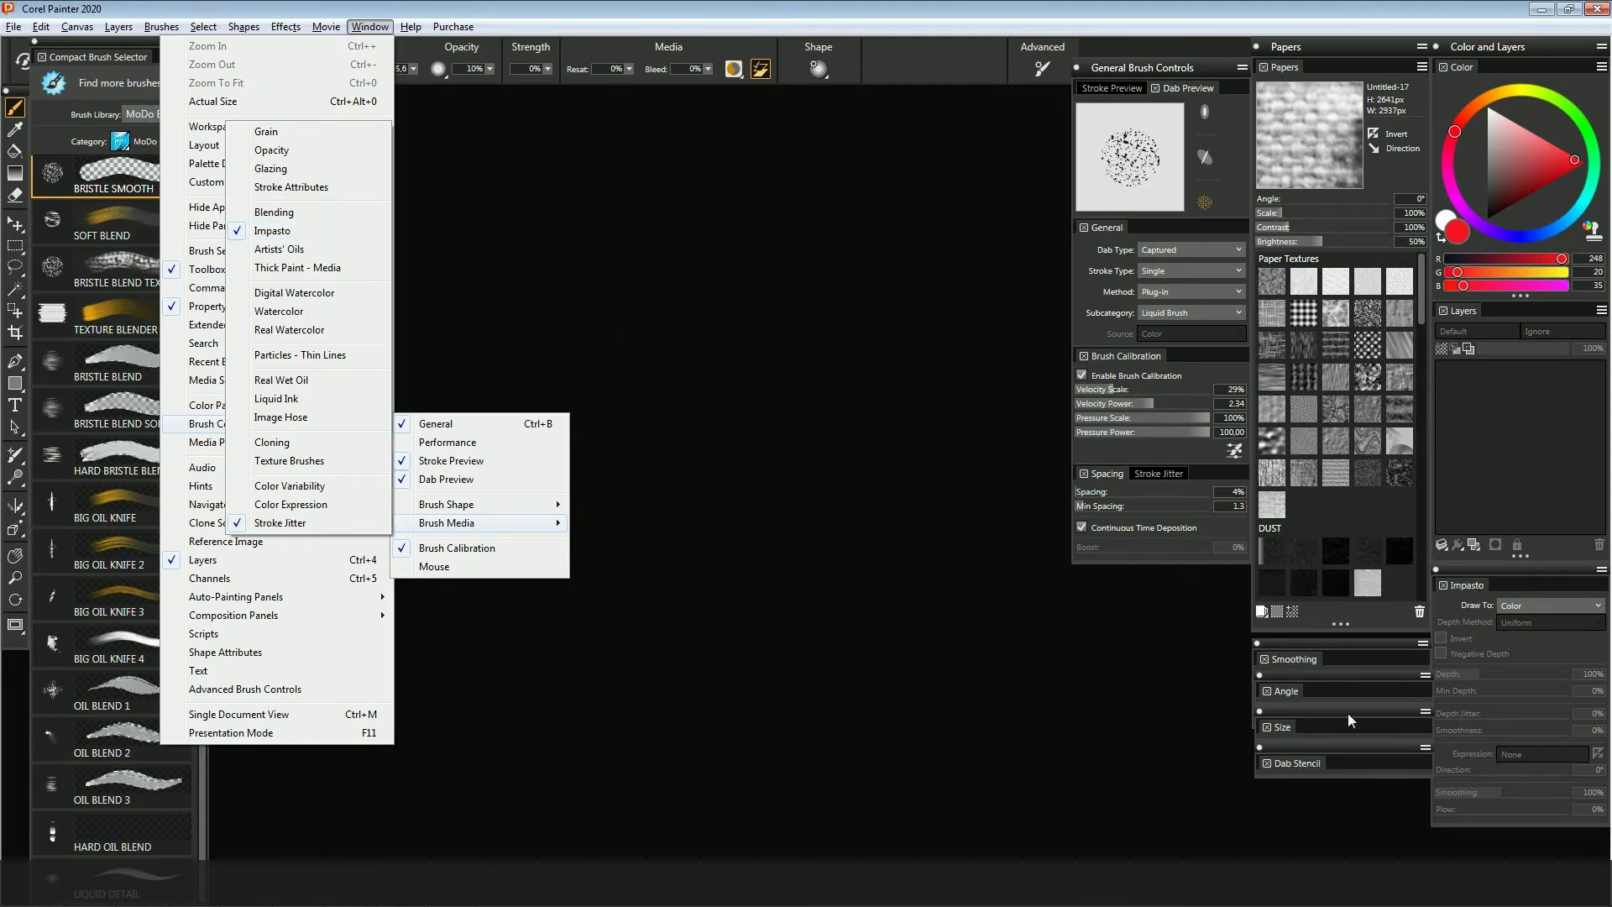
- Dock the Impasto panel beneath Dab Stencil and expand it again
left_click(1174, 739)
left_click(1478, 587)
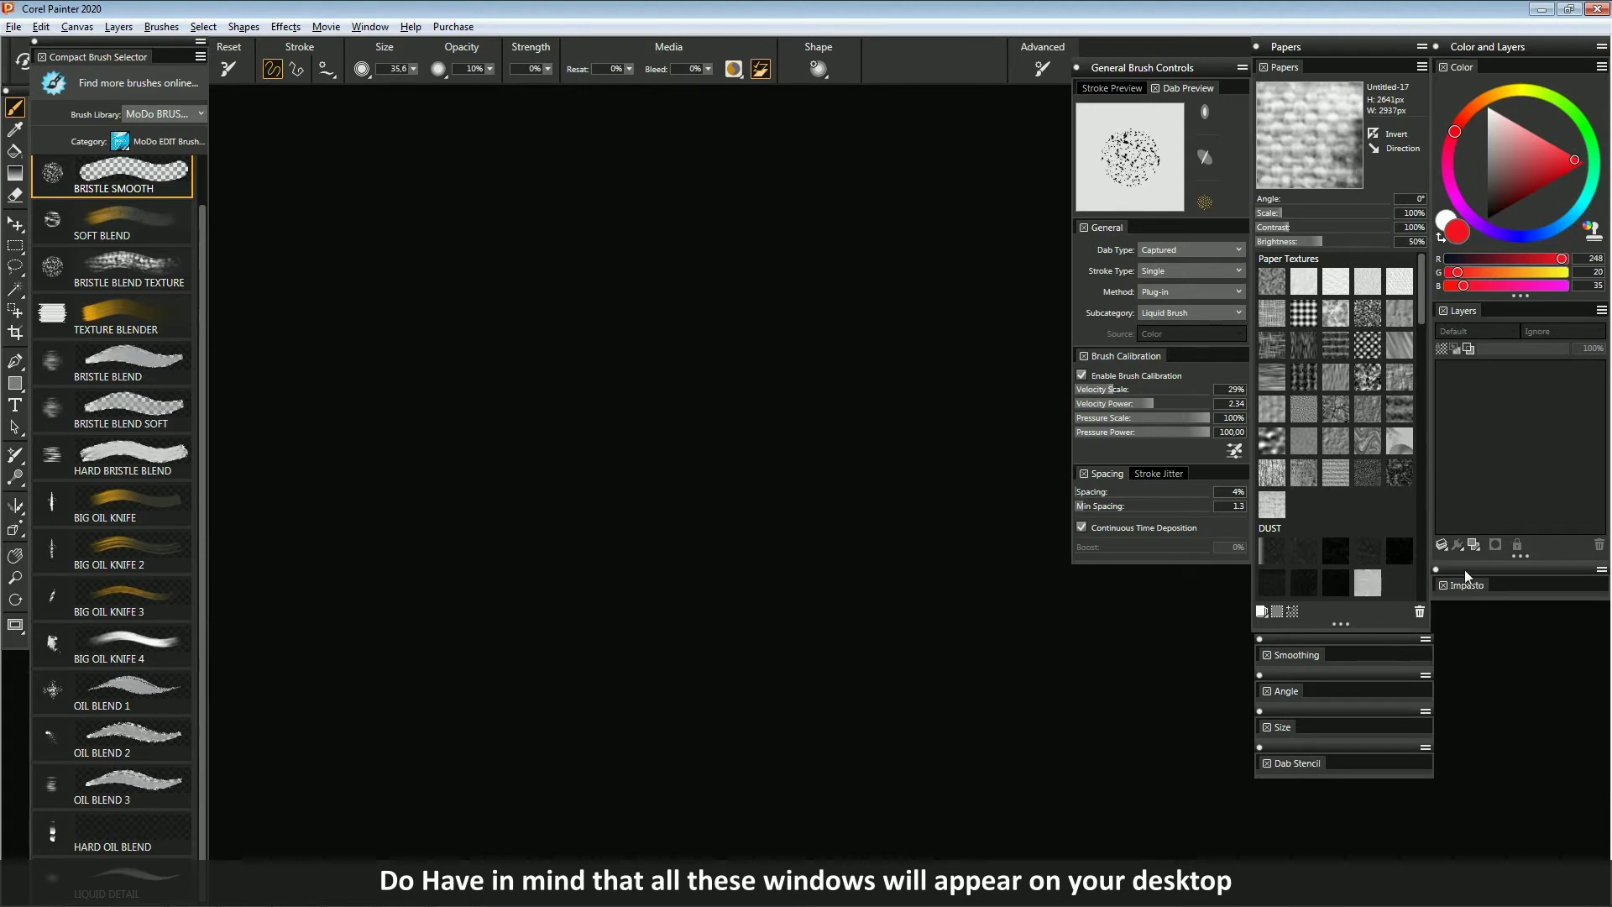
mouse_move(1464, 570)
left_mouse_down()
mouse_move(1431, 732)
mouse_move(1299, 808)
mouse_move(1292, 785)
mouse_move(1448, 636)
mouse_move(1468, 586)
left_mouse_up()
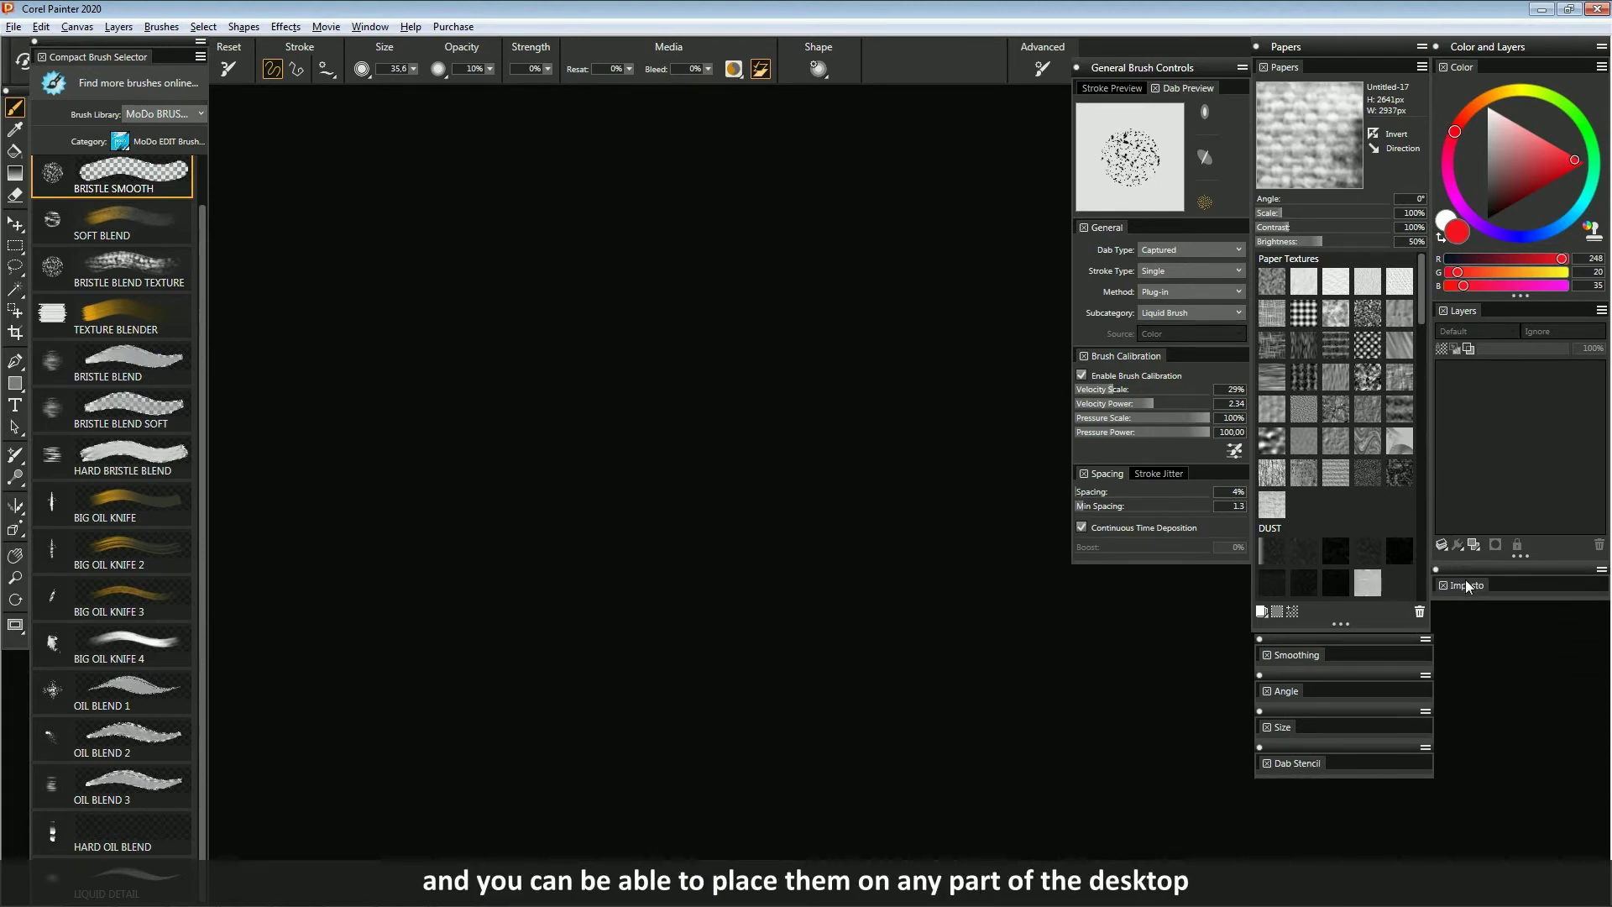
left_click(1468, 585)
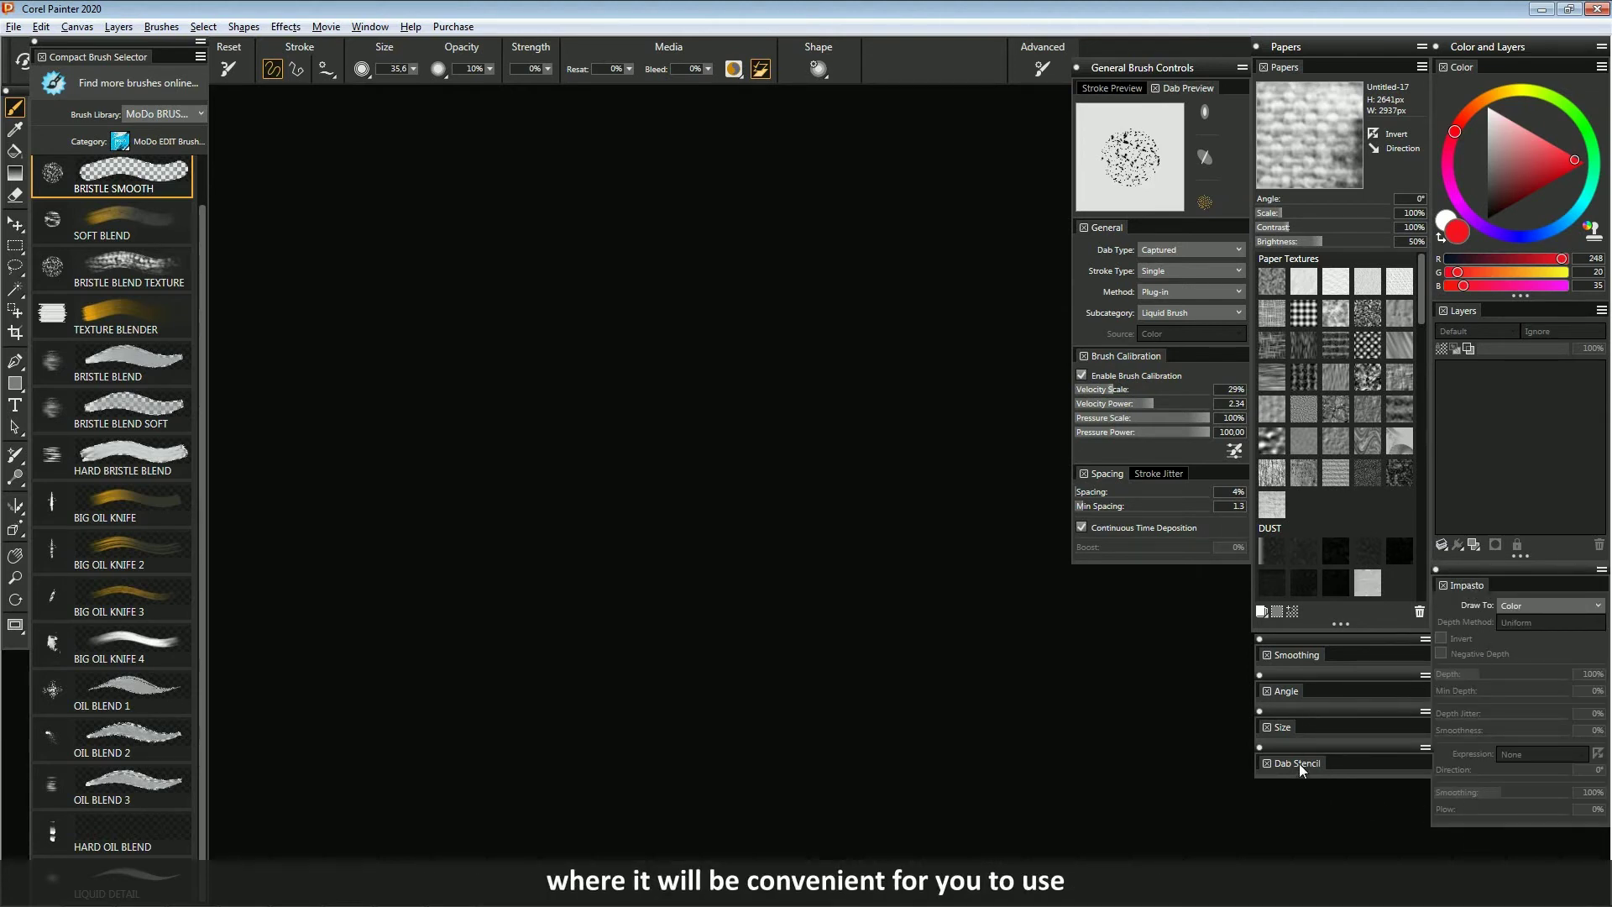
- Shorten the Layers panel and move the Impasto panel up directly beneath it
left_click(1523, 451)
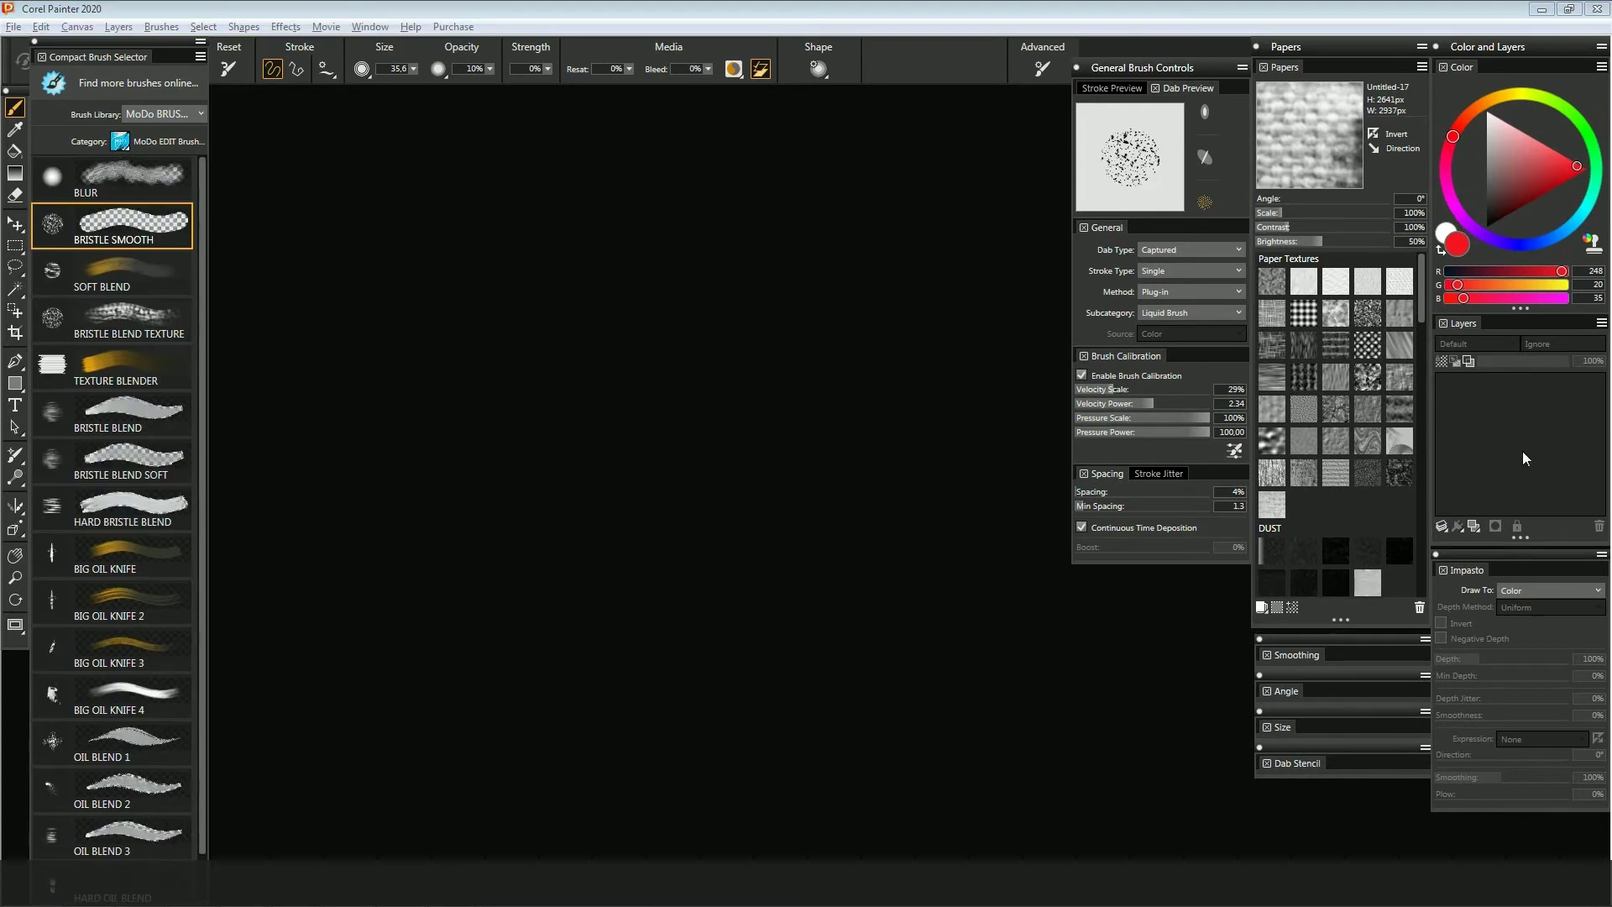
left_click_drag(1527, 542, 1541, 467)
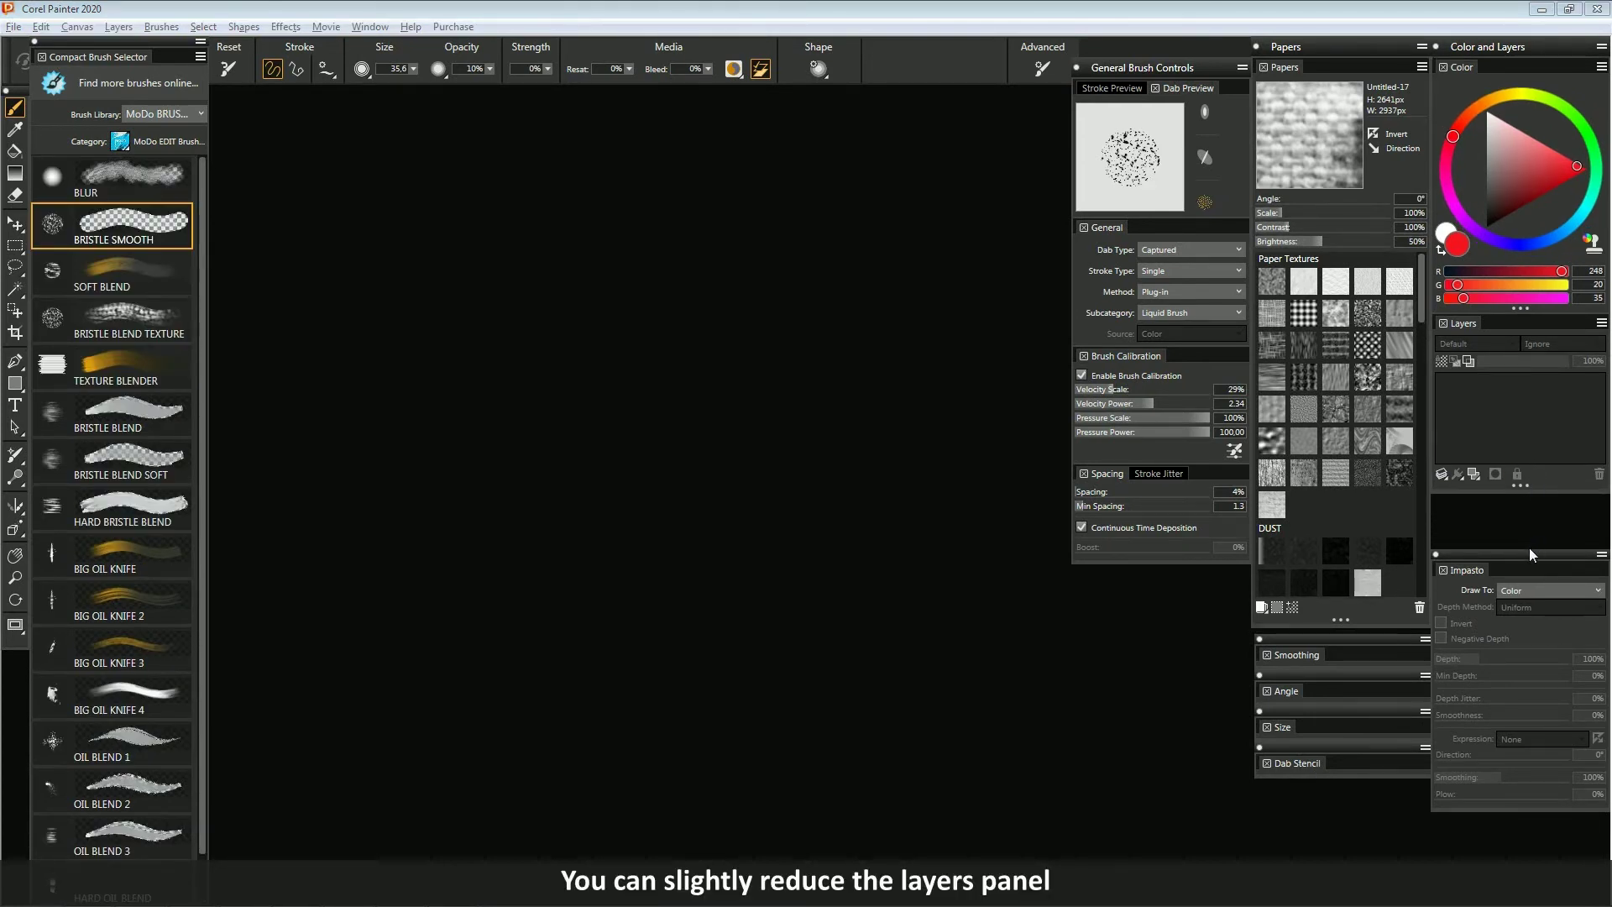
left_click_drag(1529, 554, 1530, 528)
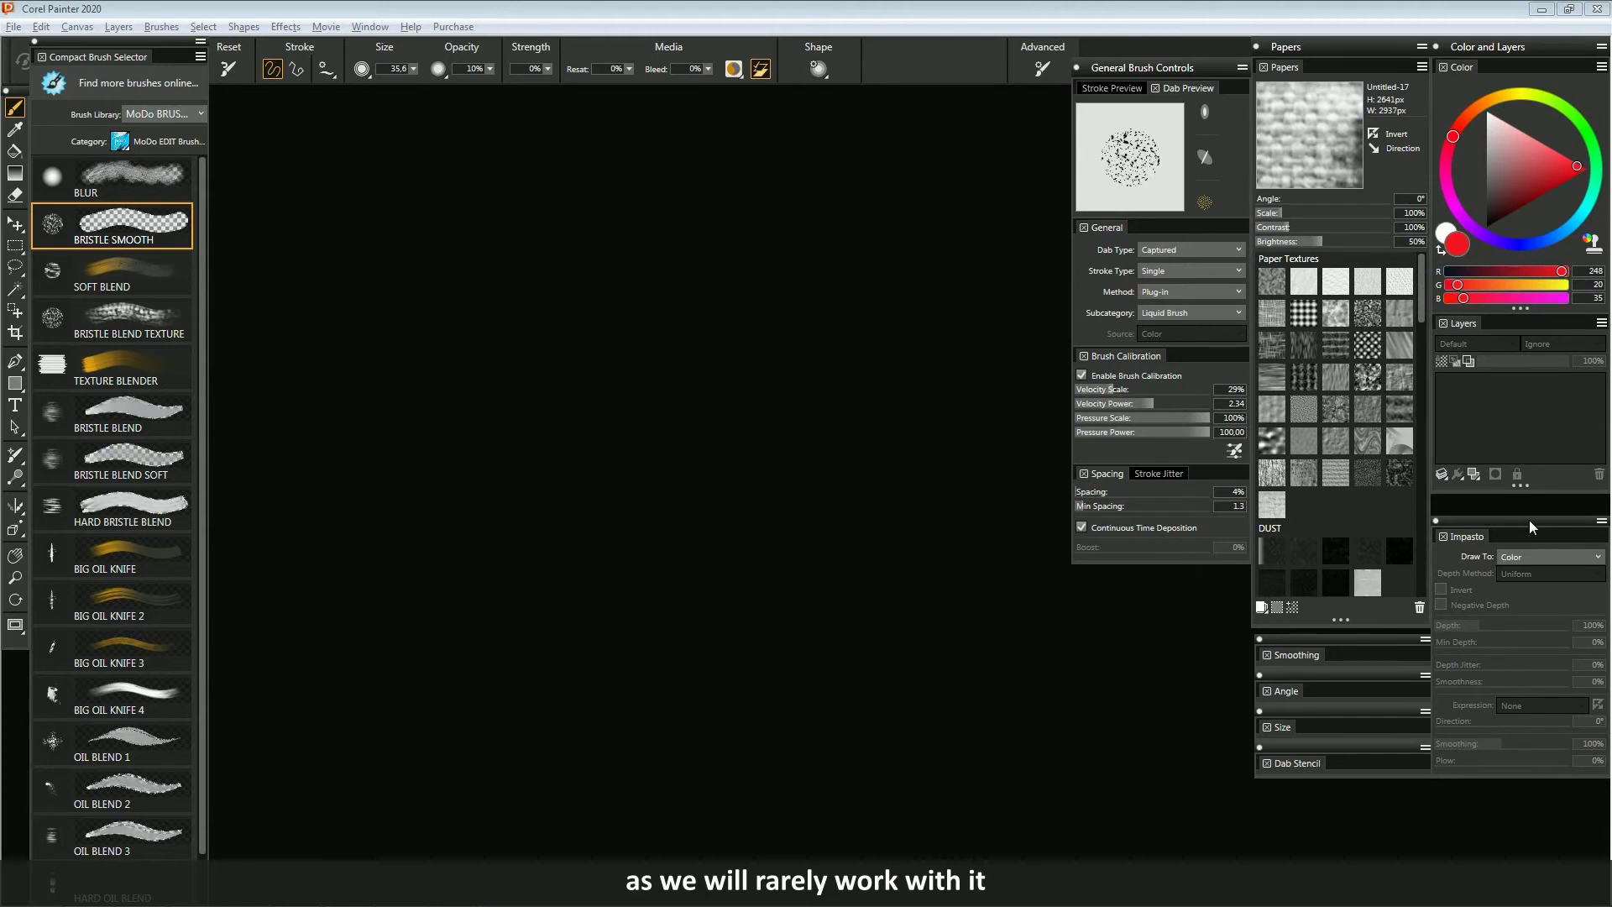
left_click_drag(1527, 309, 1527, 310)
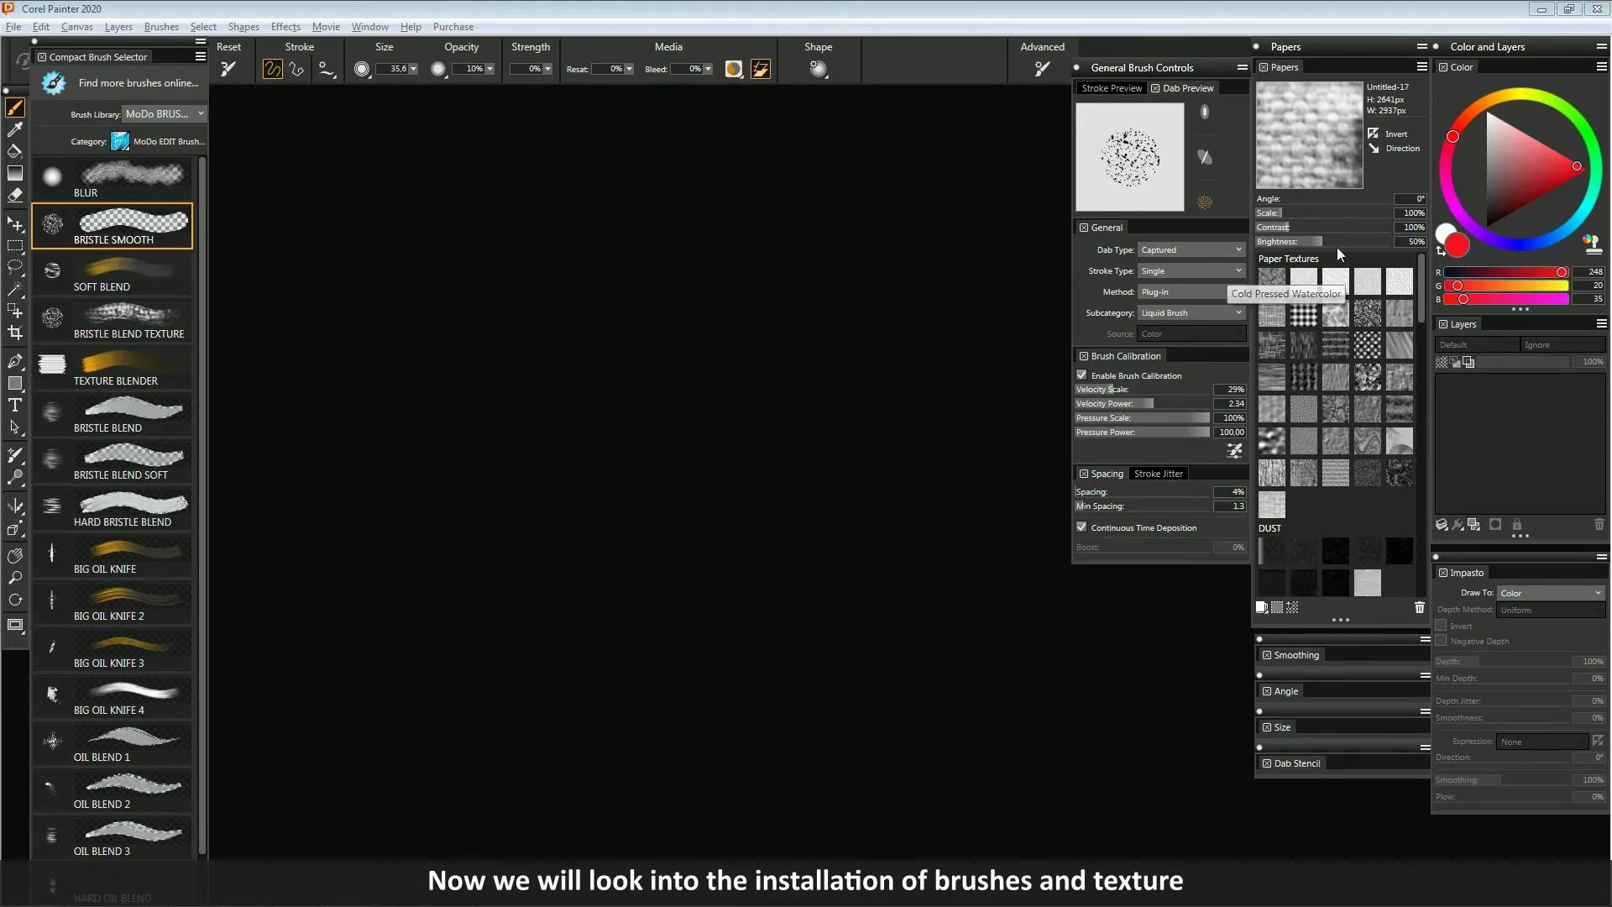
- Float the brush selector, switch to the Painter 2020 Brushes library, and open the full brush browser
mouse_move(110, 46)
left_mouse_down()
mouse_move(386, 144)
mouse_move(504, 122)
mouse_move(457, 101)
left_mouse_up()
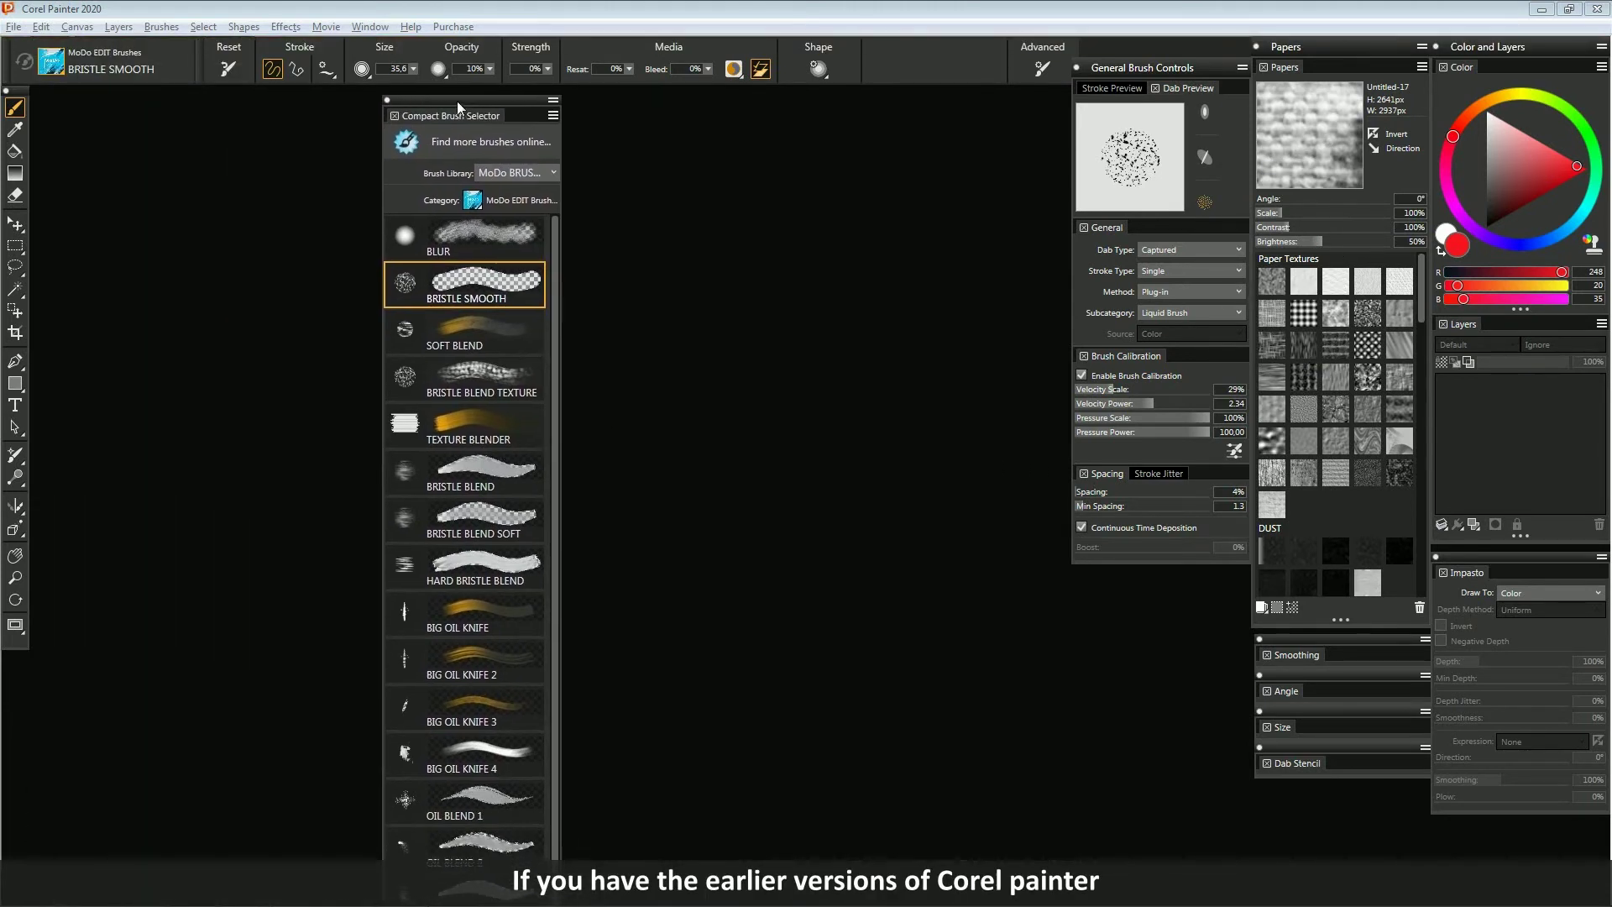
left_click(500, 171)
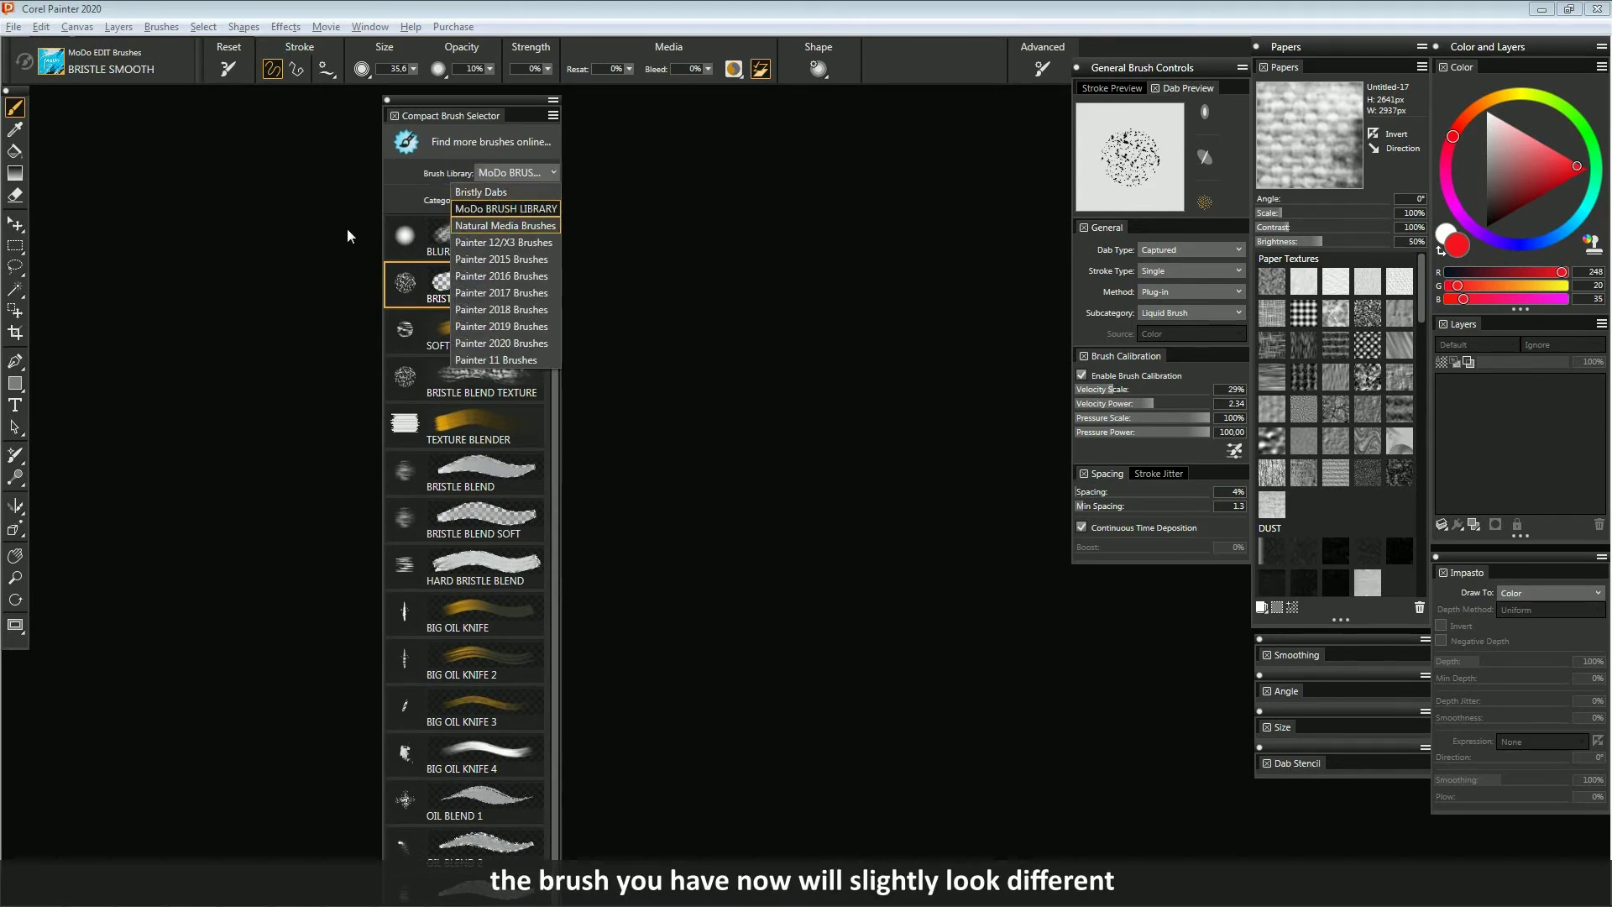
left_click(541, 342)
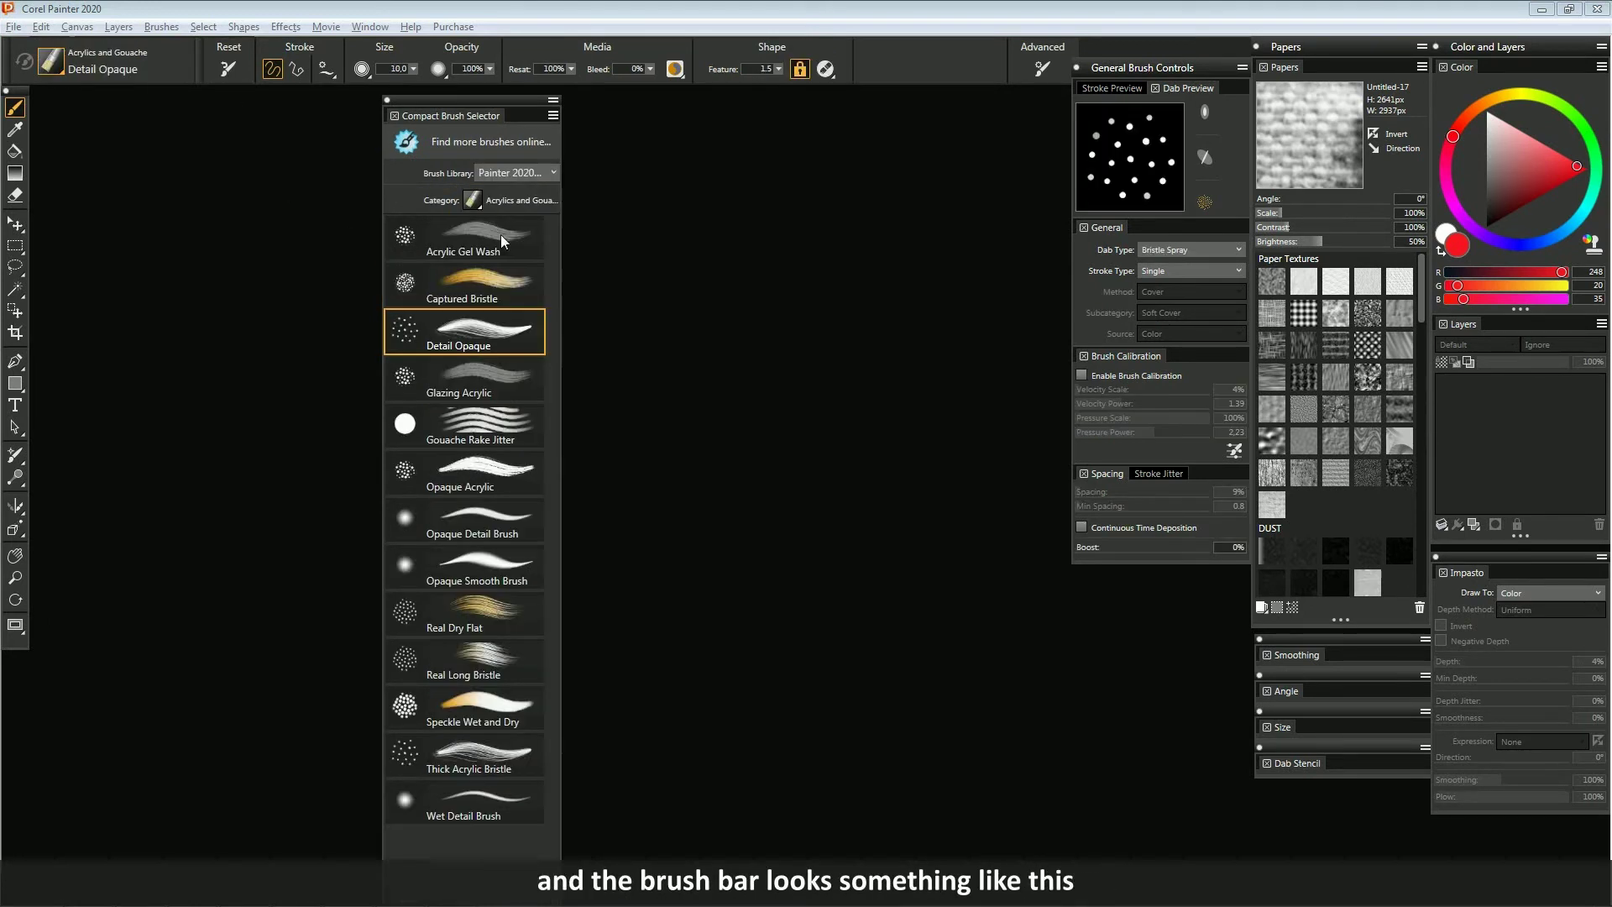
left_click(61, 64)
mouse_move(190, 251)
left_mouse_down()
mouse_move(194, 445)
mouse_move(192, 244)
left_mouse_up()
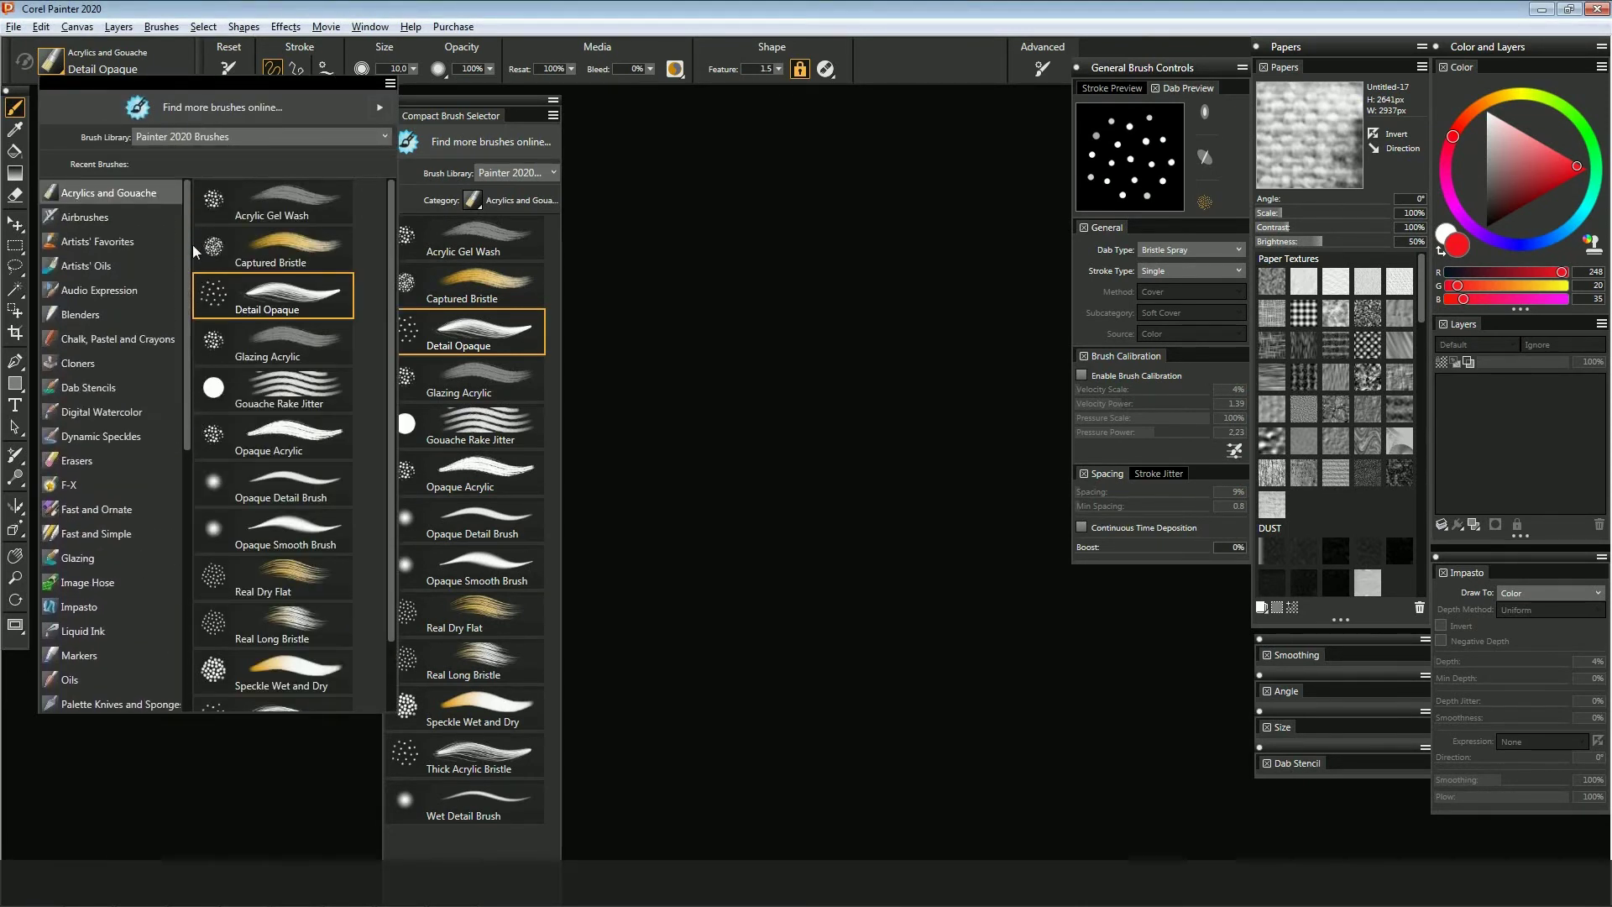
- Show the Import submenu in the brush selector options to see the brush, category and library choices
left_click(390, 84)
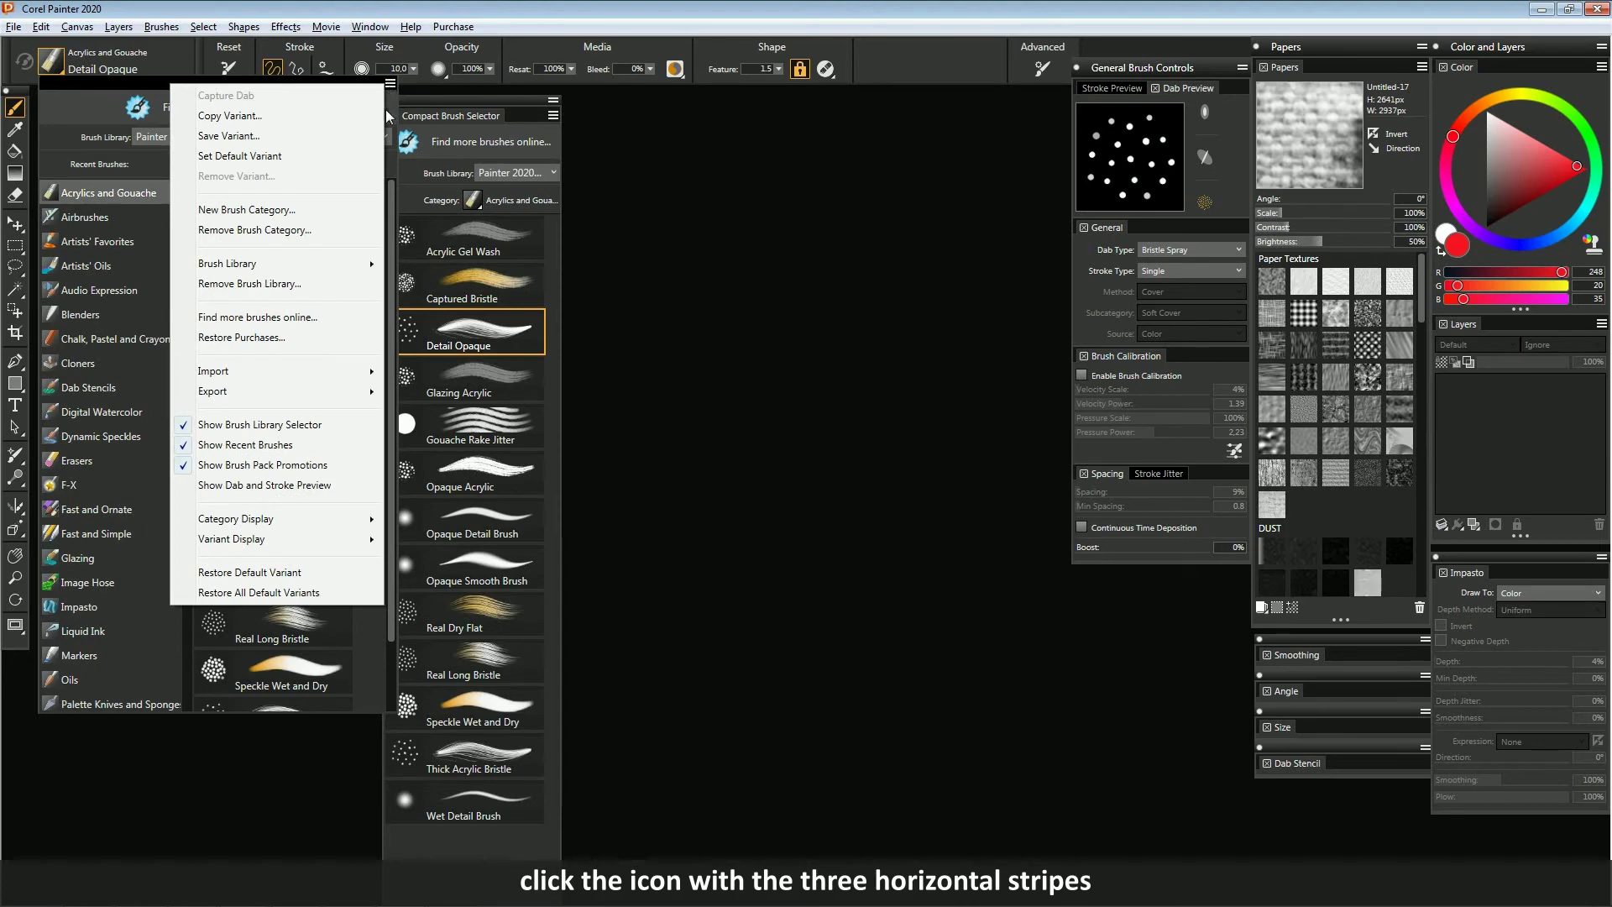
mouse_move(341, 271)
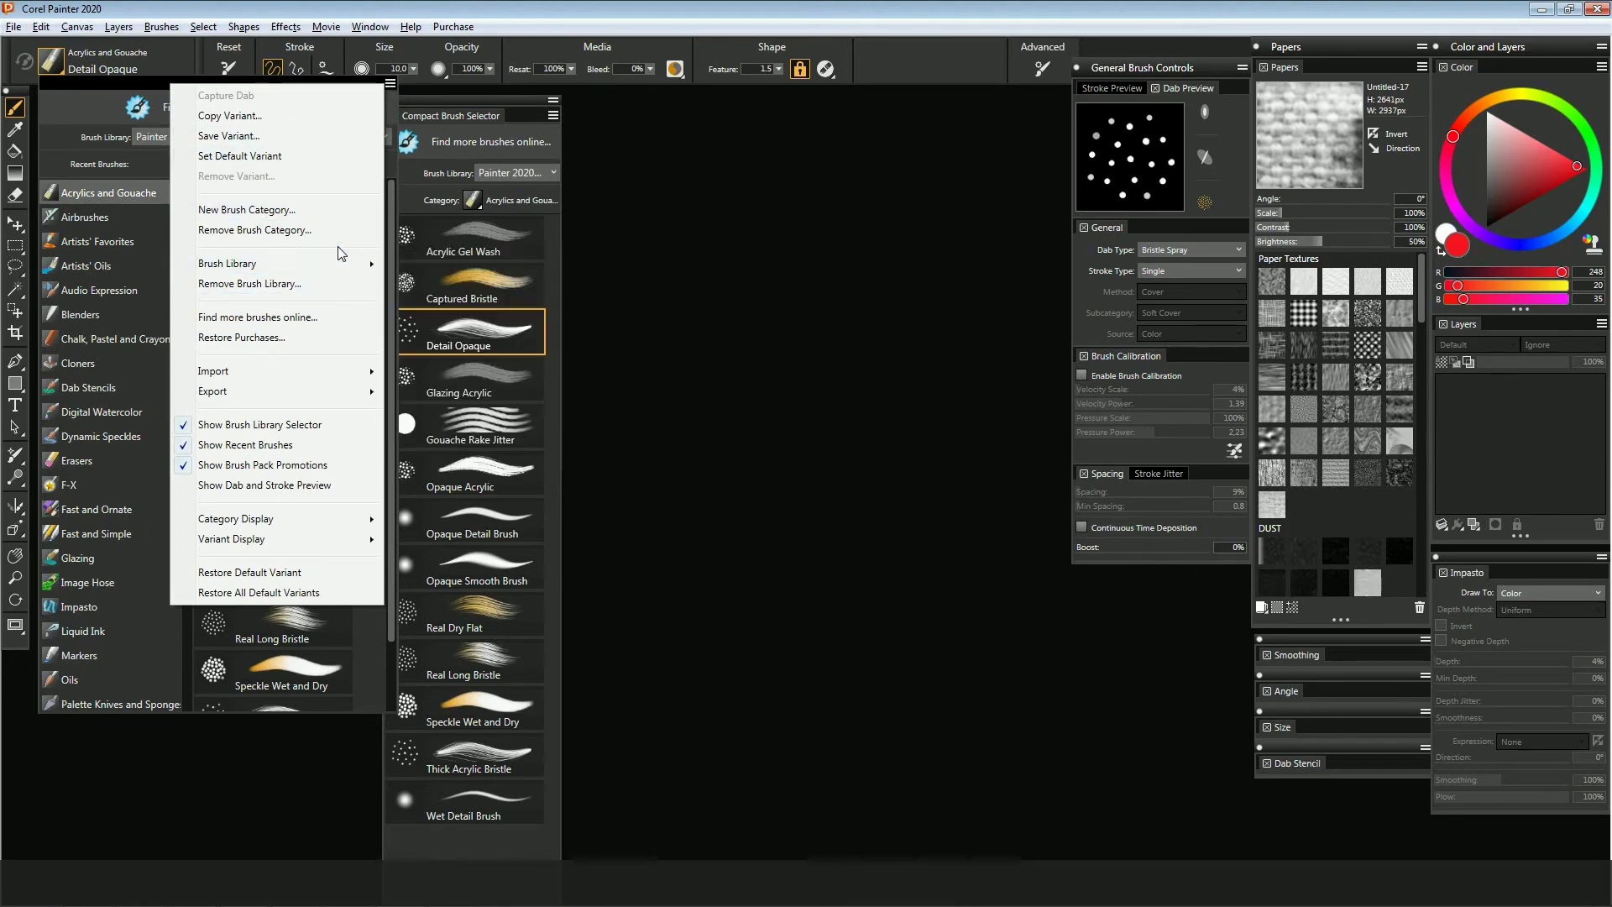
mouse_move(346, 371)
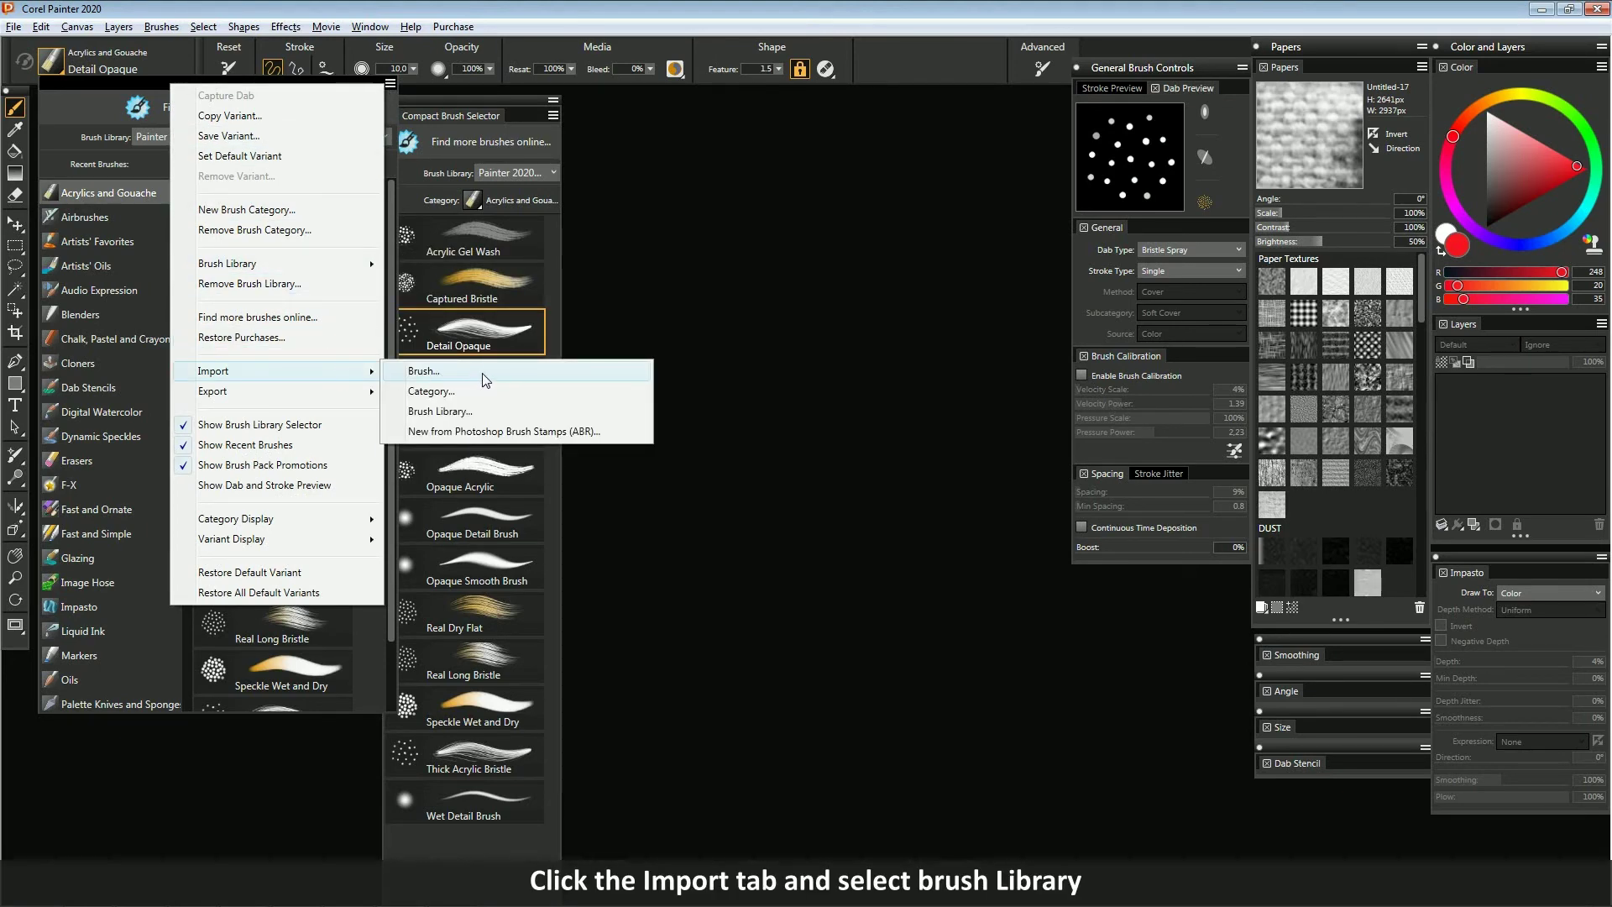
- Import MoDo BRUSH LIBRARY.brushlibrary from the FINAL > MoDo BRUSH LIBRARY folder
left_click(486, 417)
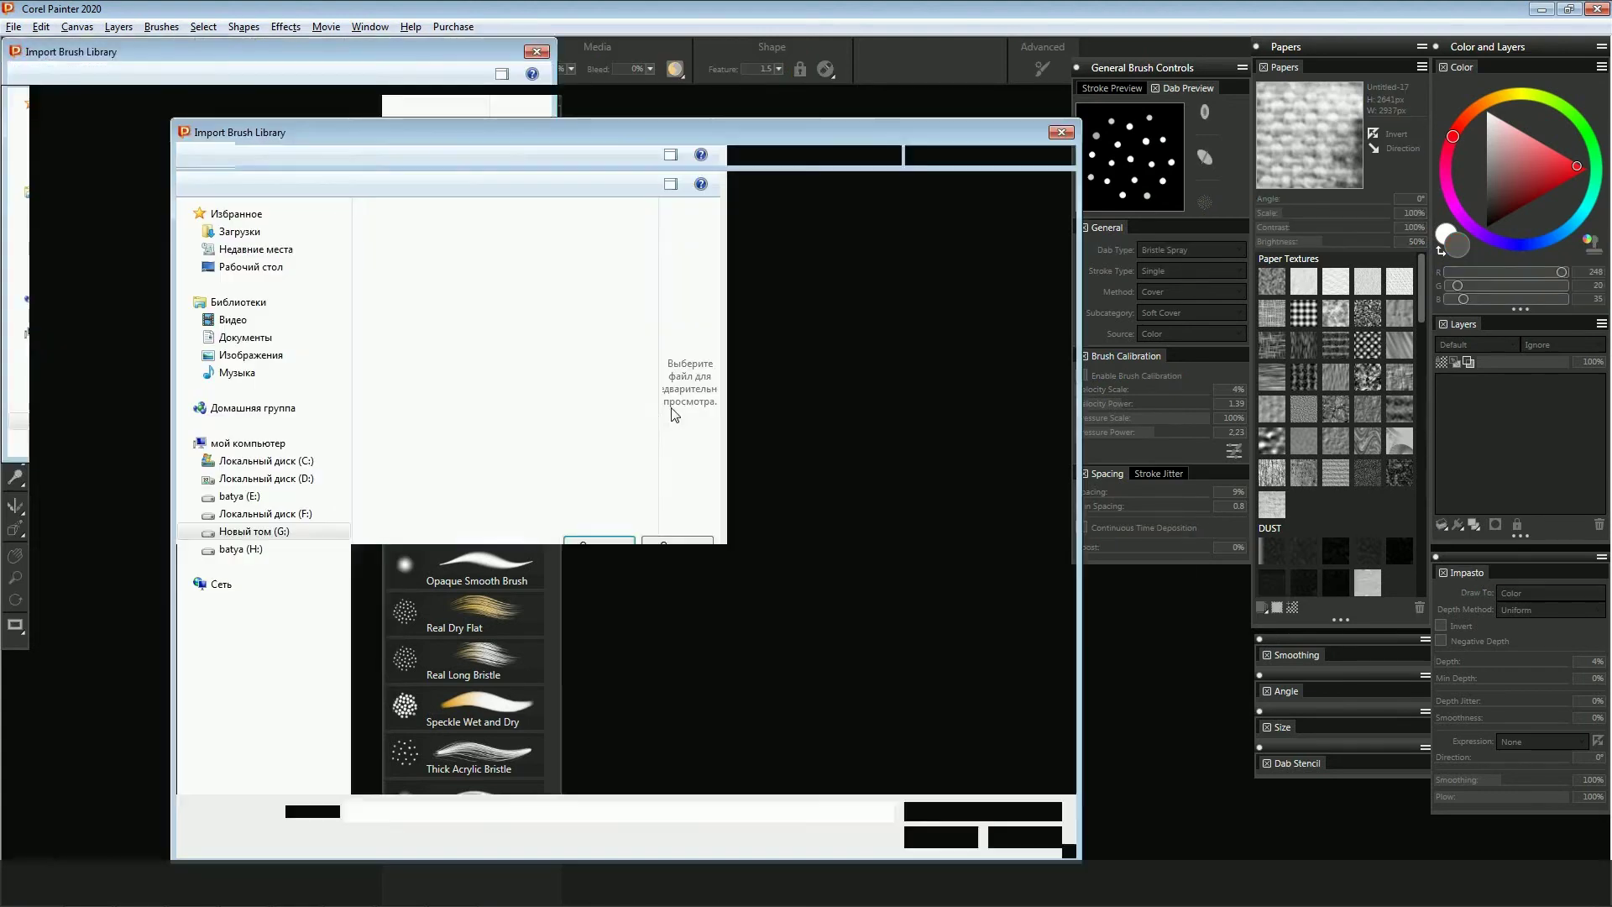
double_click(414, 243)
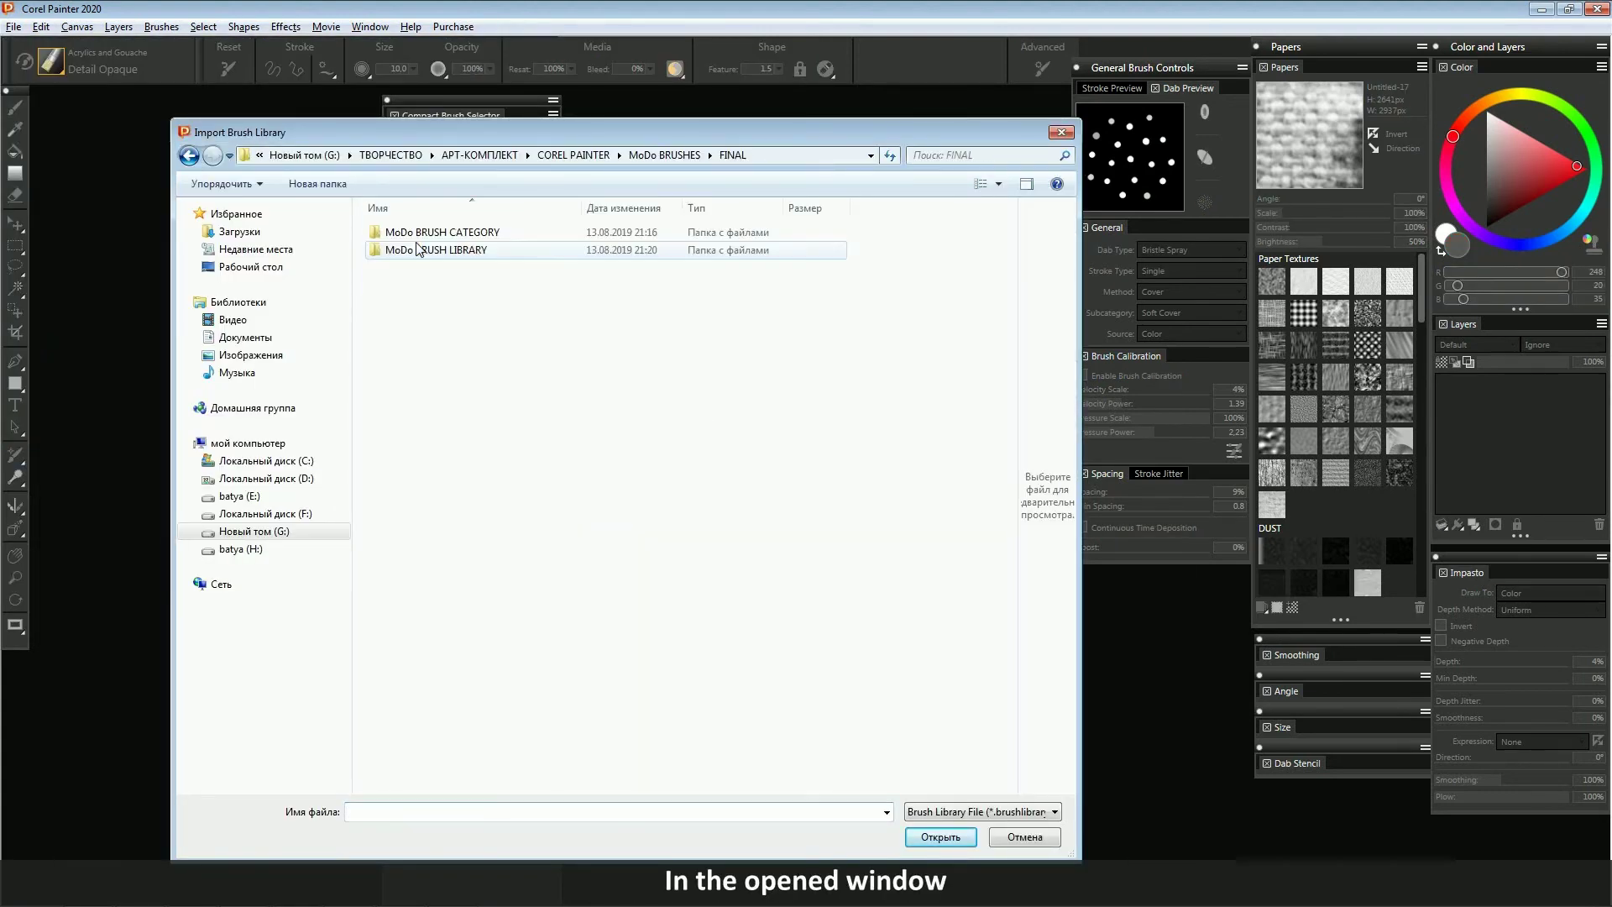
double_click(467, 252)
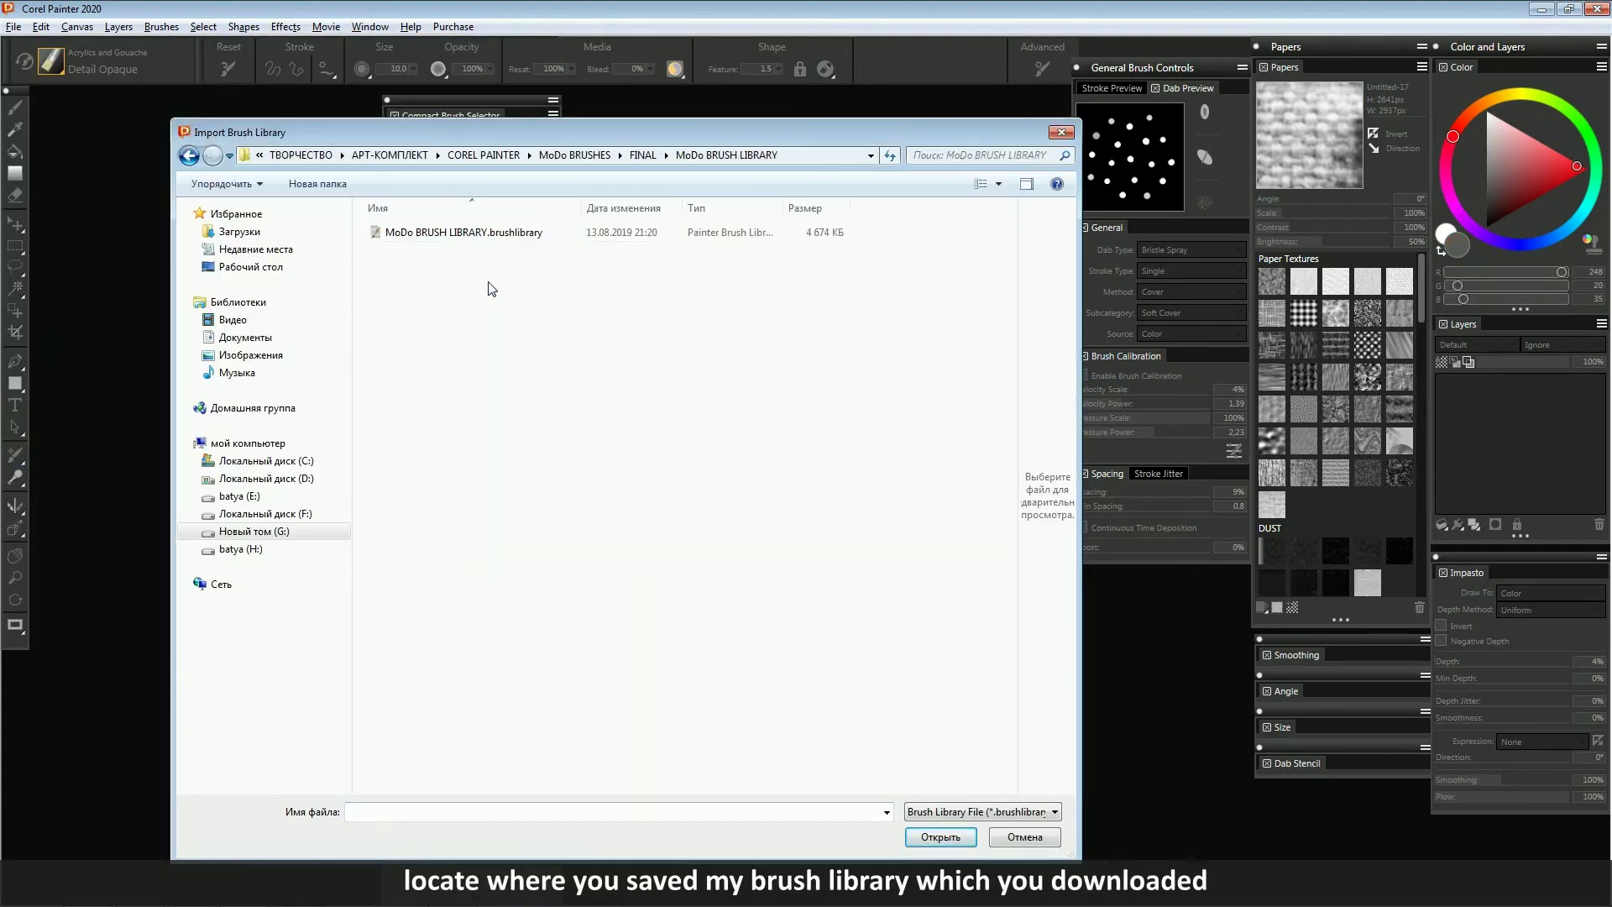
left_click(482, 236)
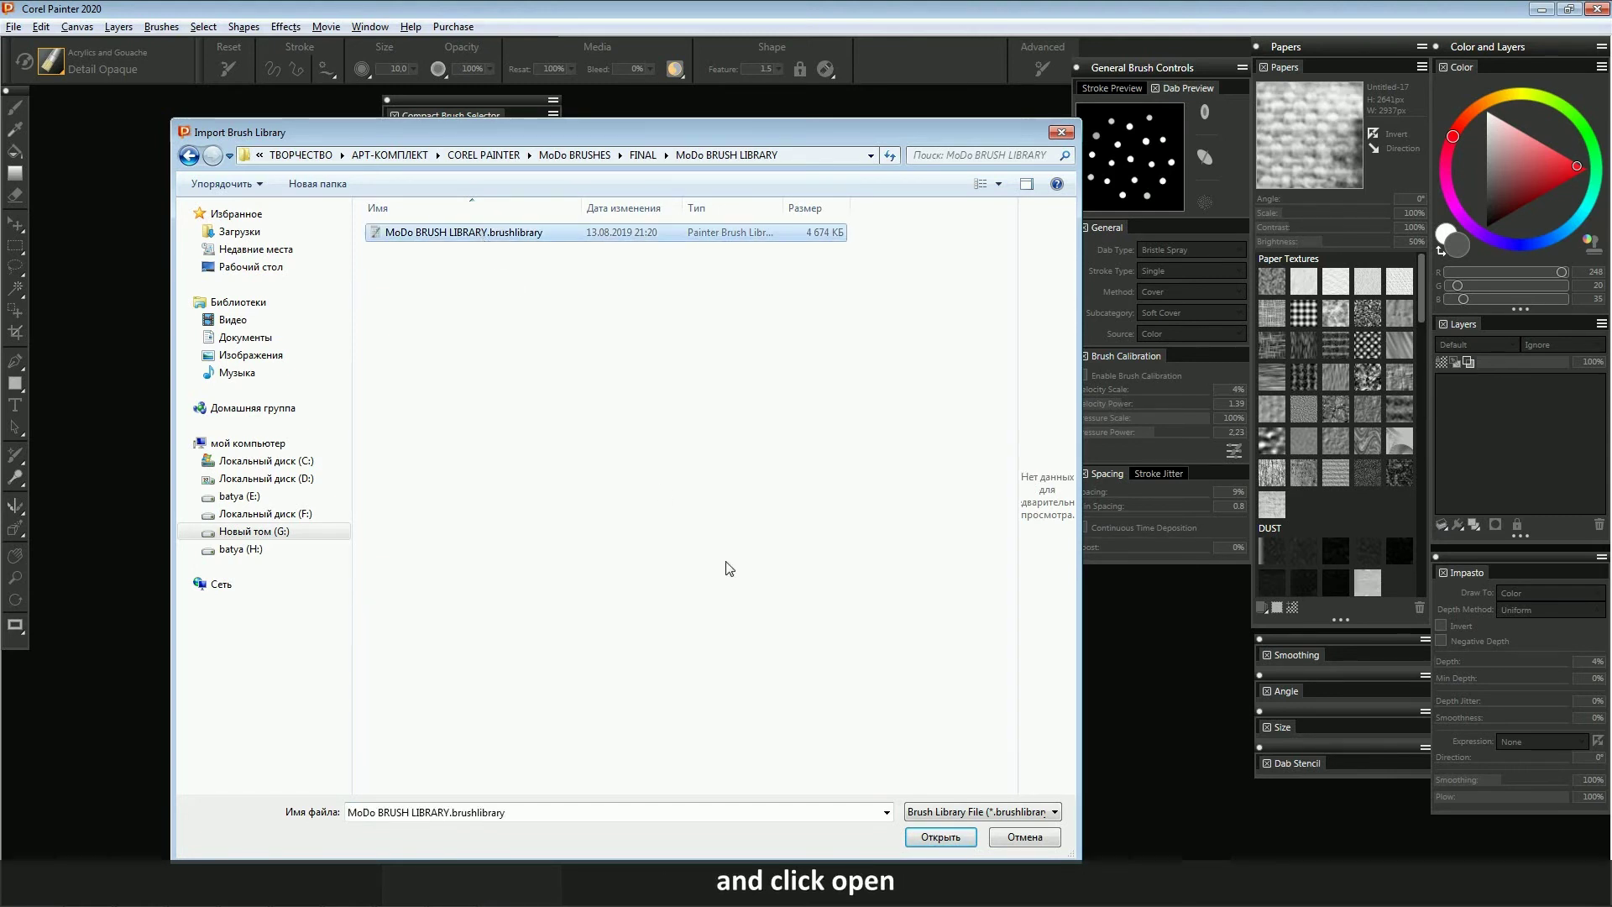
left_click(941, 838)
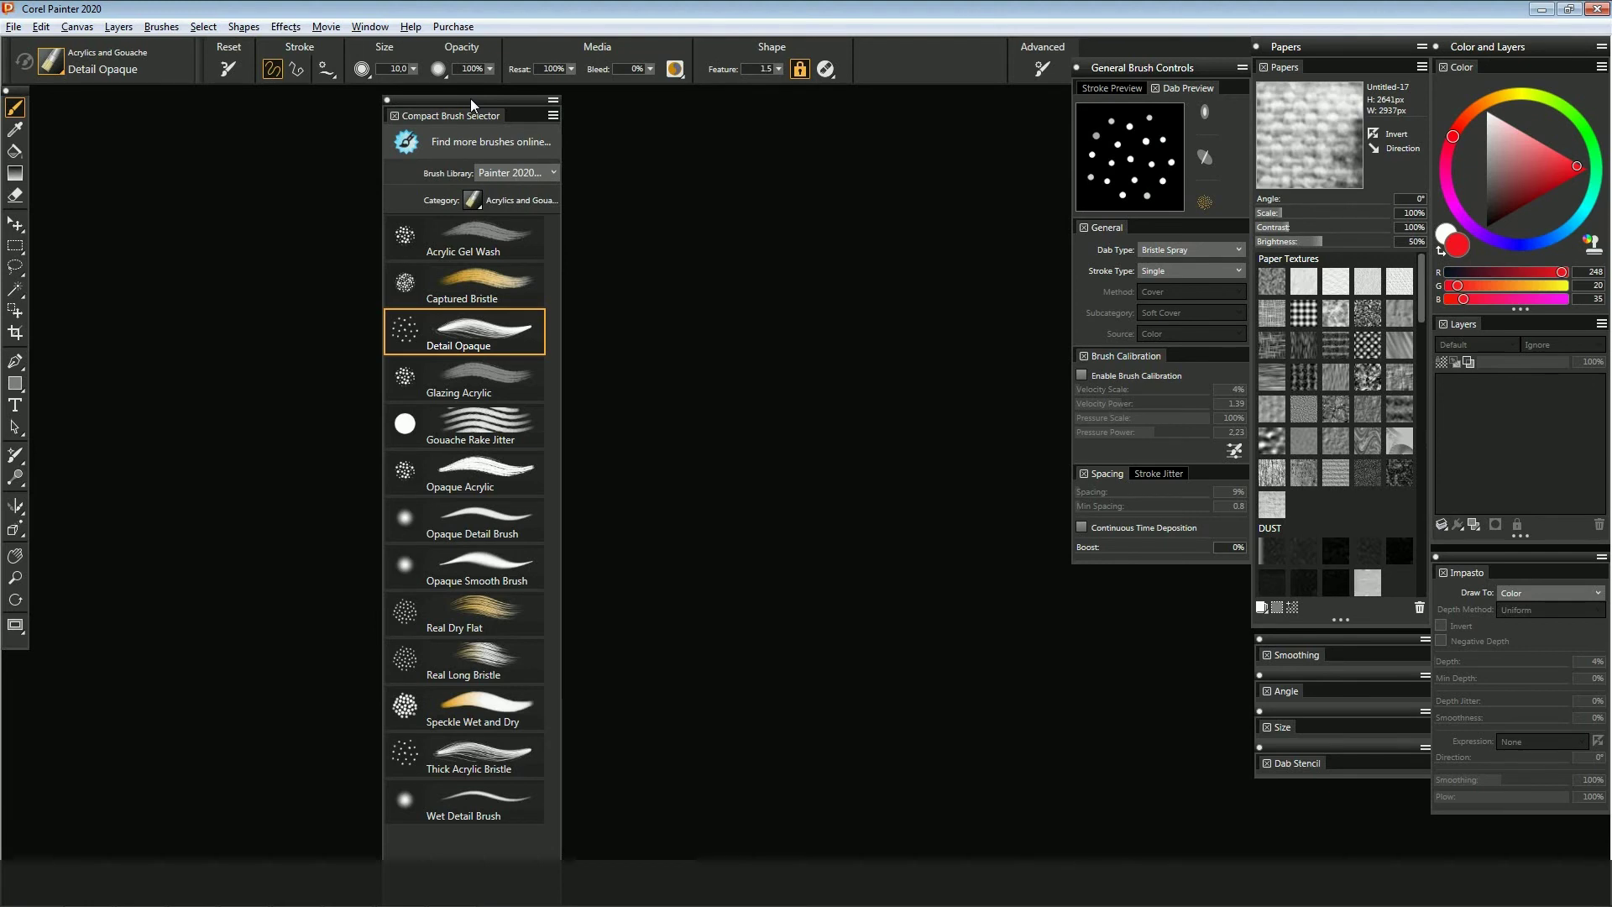
- Switch the Brush Selector to the imported MoDo BRUSH LIBRARY, making Bristle Smooth the current brush
left_click(56, 62)
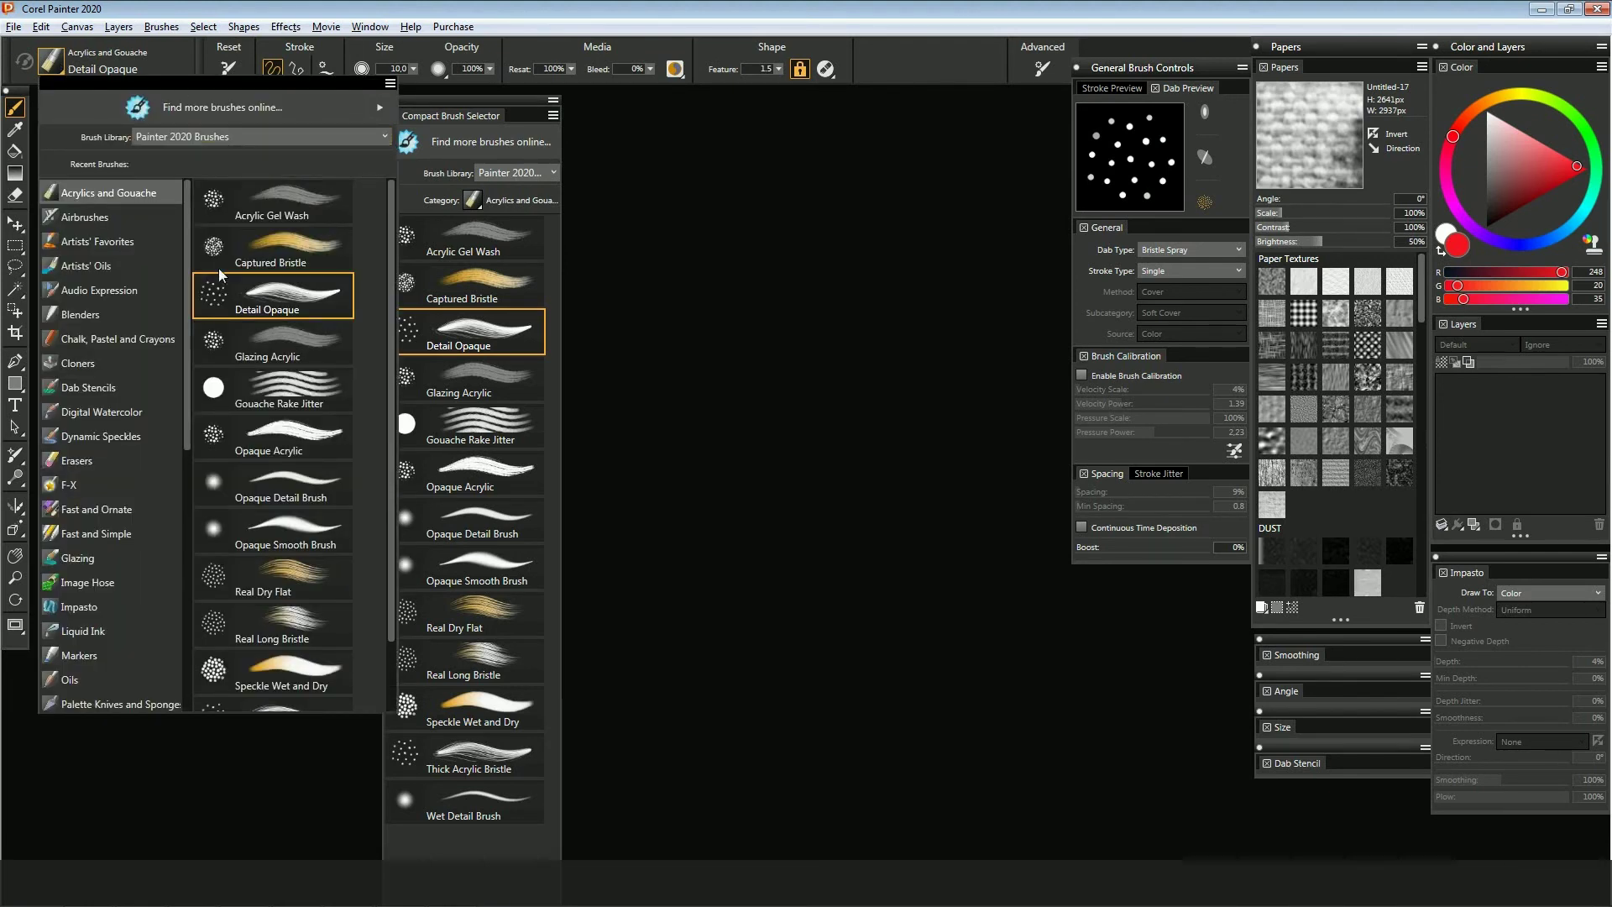
left_click_drag(185, 257, 198, 524)
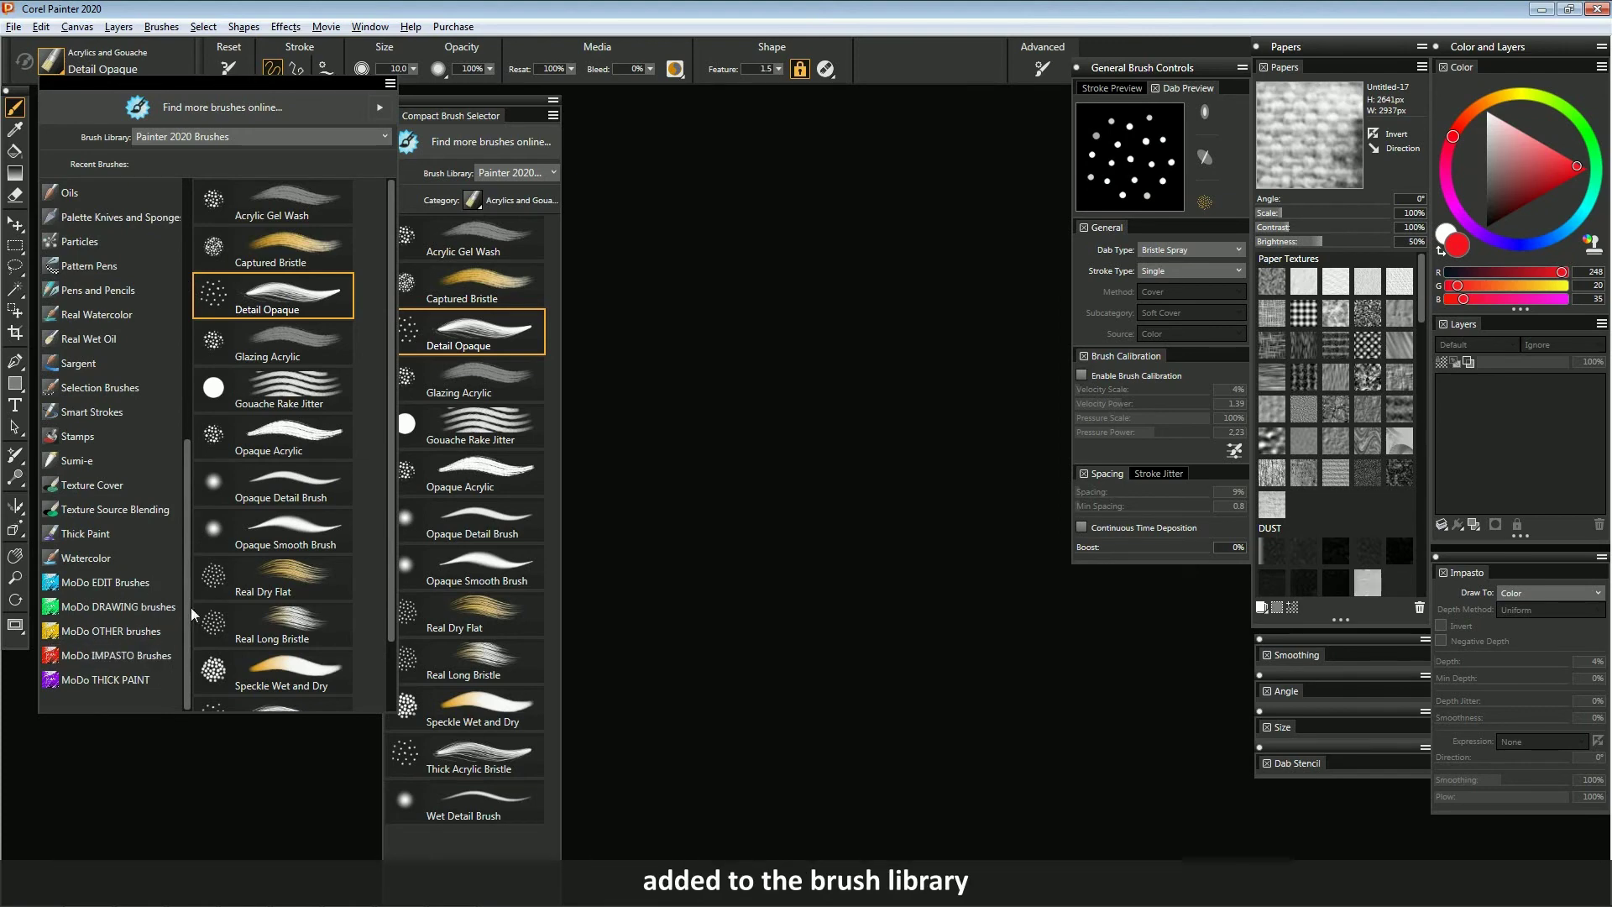
scroll(181, 558, "up", 6)
left_click(176, 138)
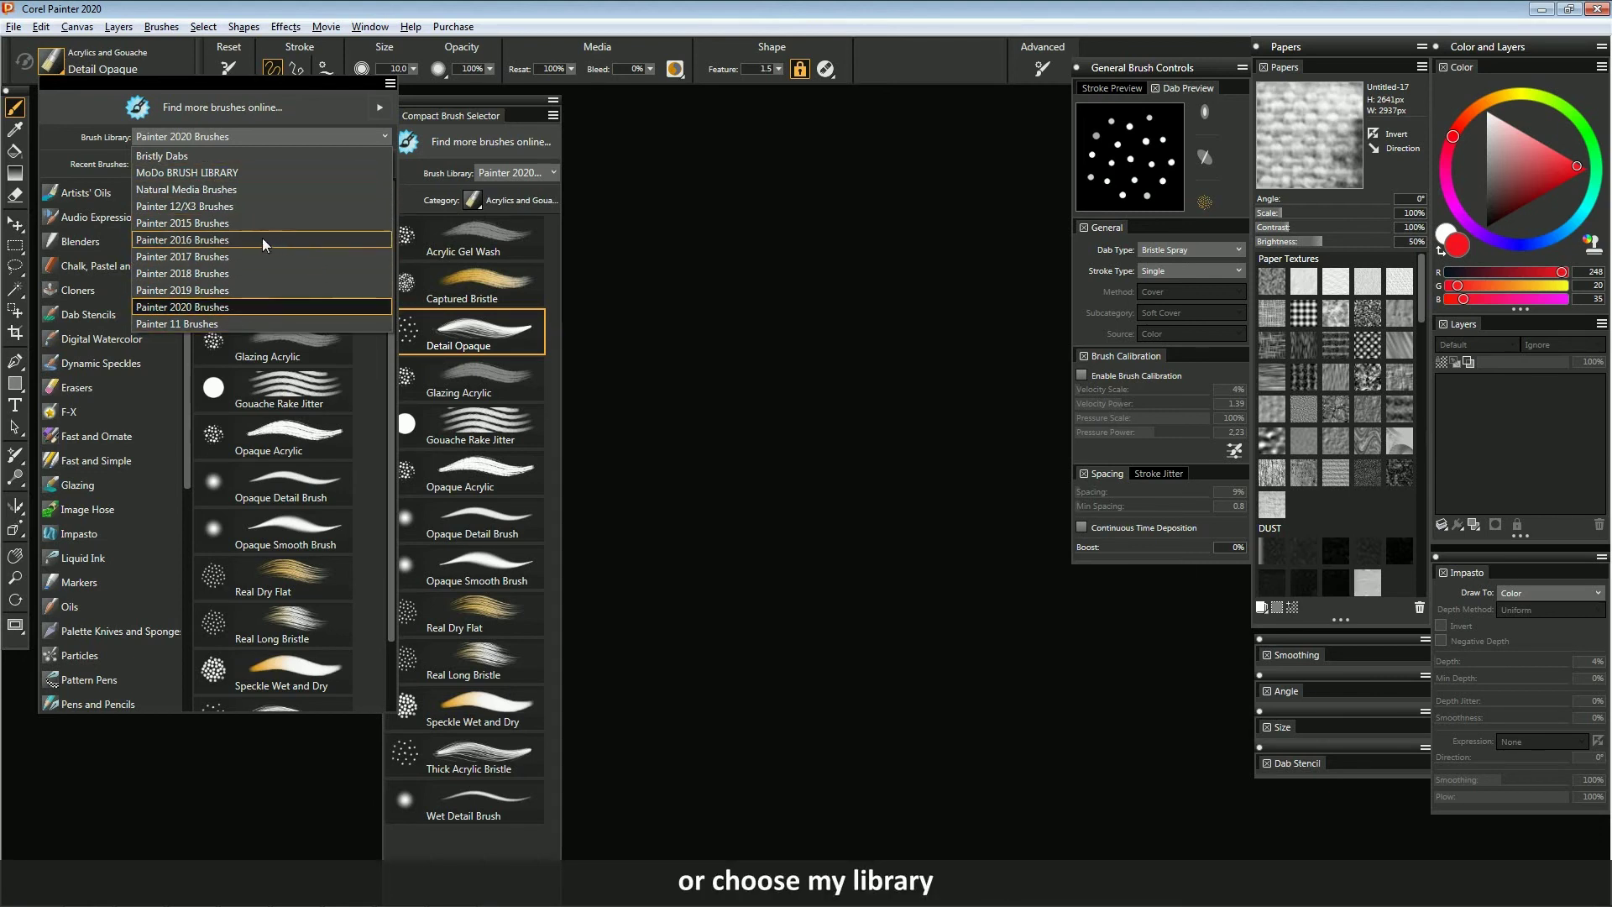
left_click(184, 171)
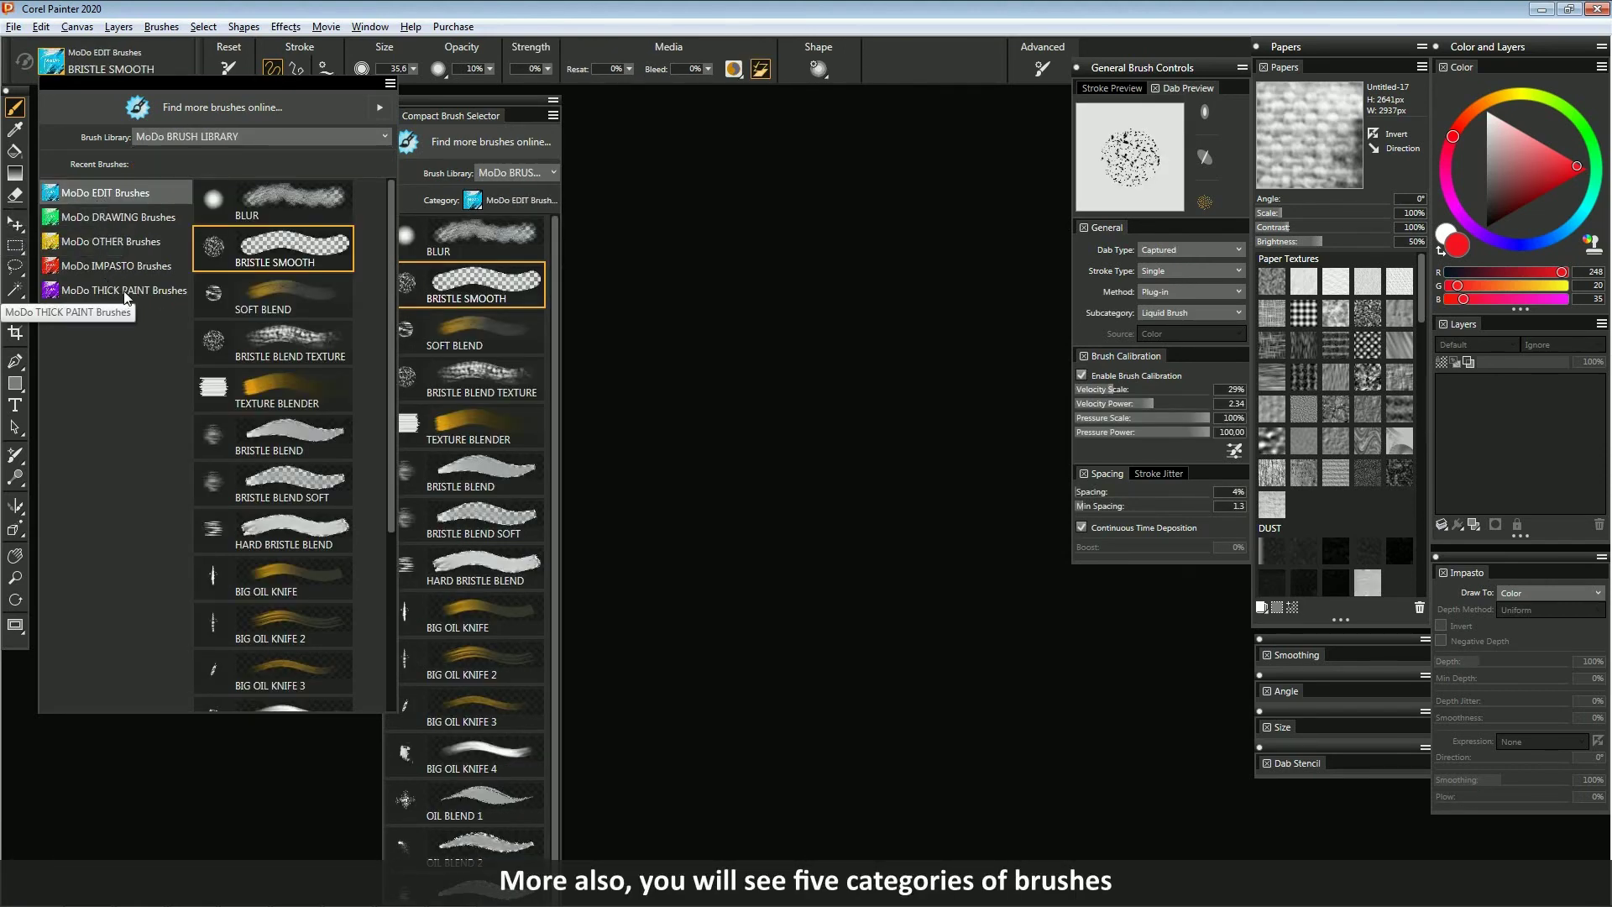
- View MoDo DRAWING Brushes, dock the brush selector at the left edge, then return to Painter 2020 Brushes
left_click(127, 218)
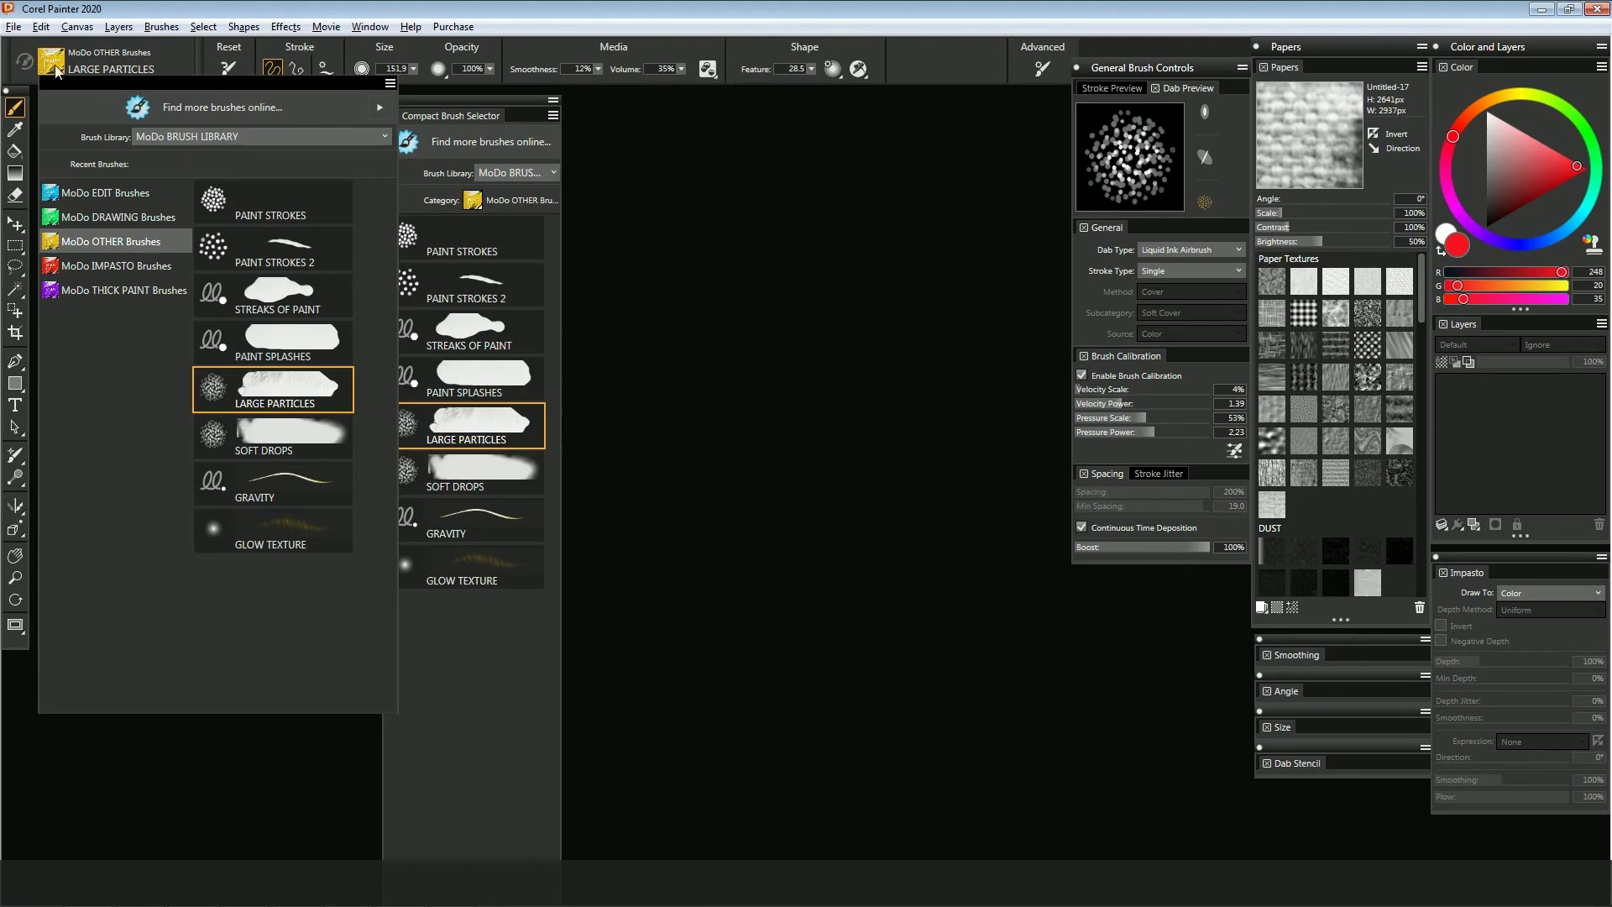
mouse_move(438, 99)
left_mouse_down()
mouse_move(463, 99)
mouse_move(145, 89)
mouse_move(110, 60)
left_mouse_up()
left_click(165, 116)
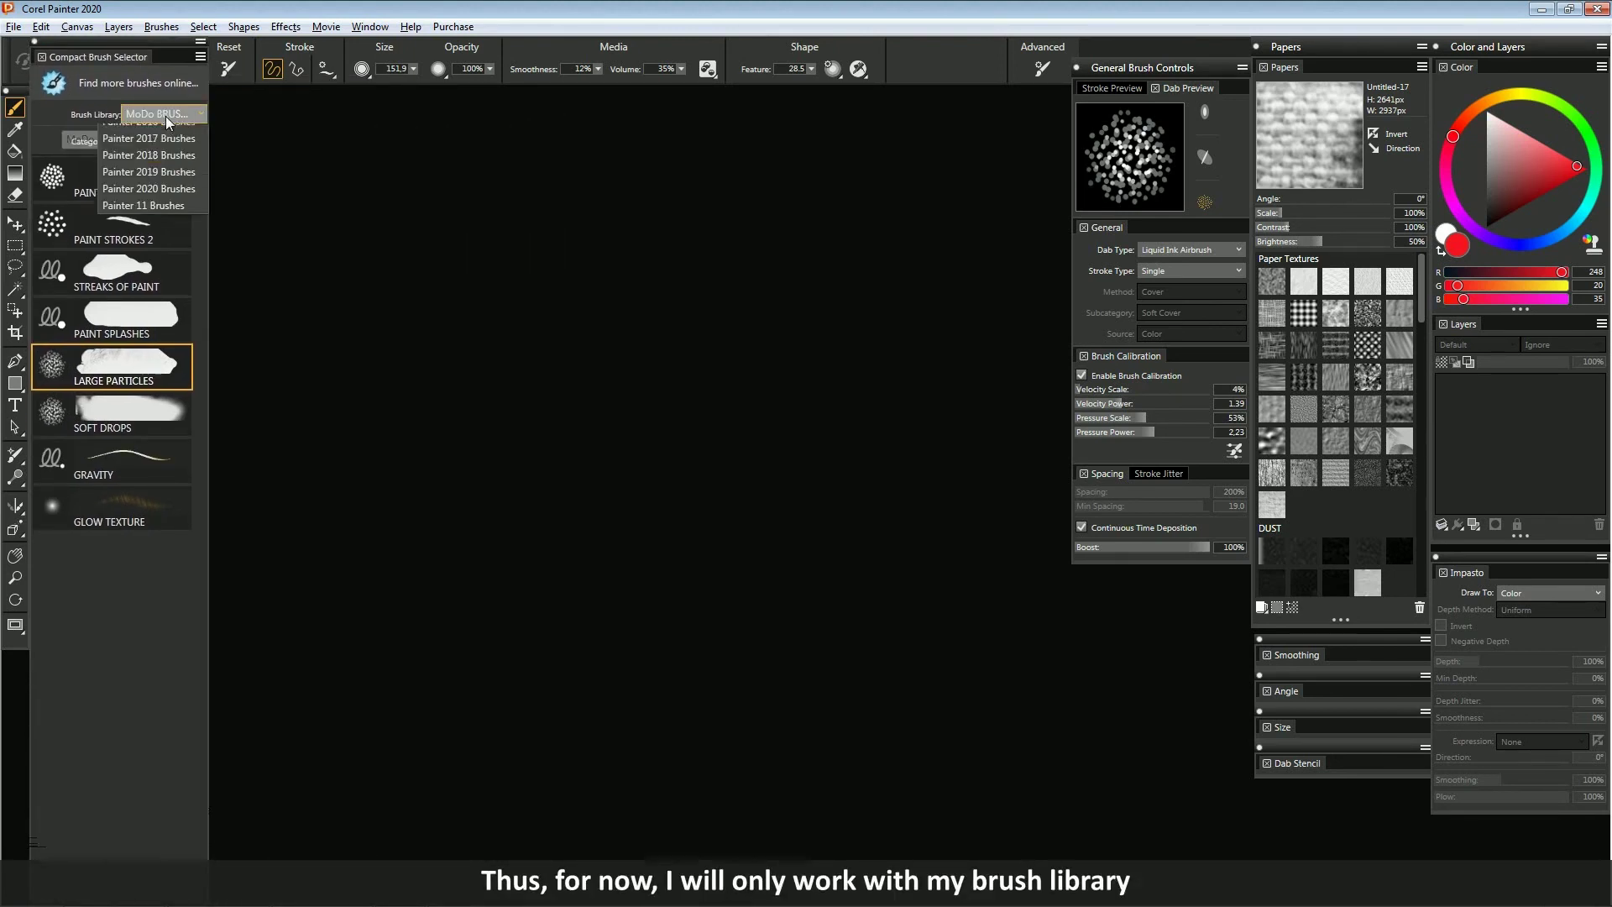
left_click(165, 116)
left_click(166, 114)
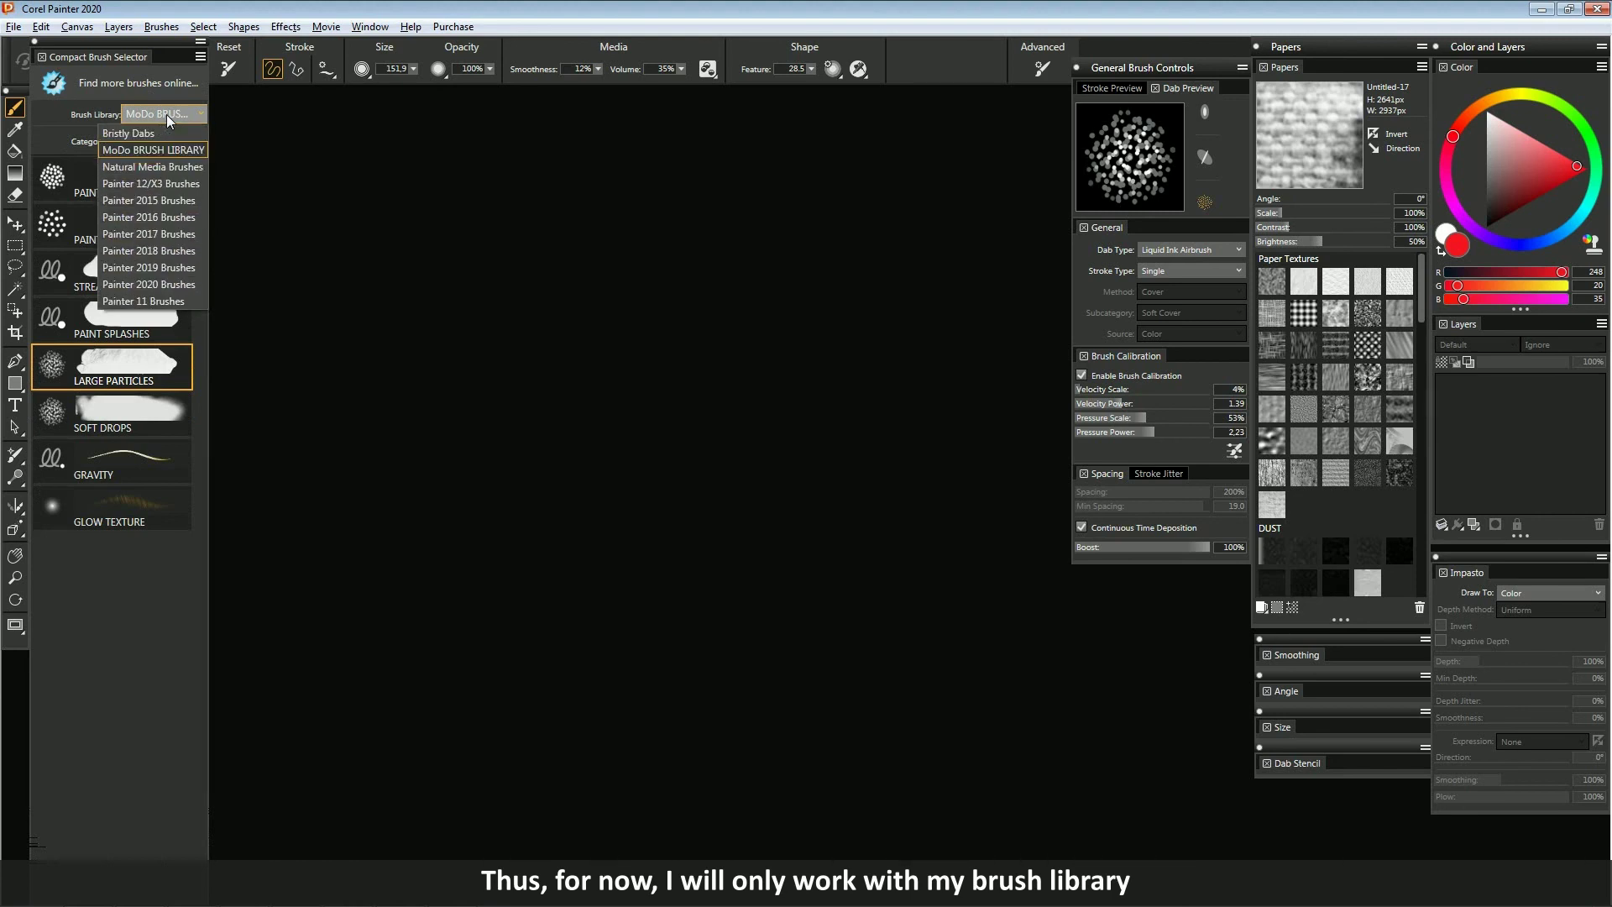
left_click(166, 115)
left_click(166, 113)
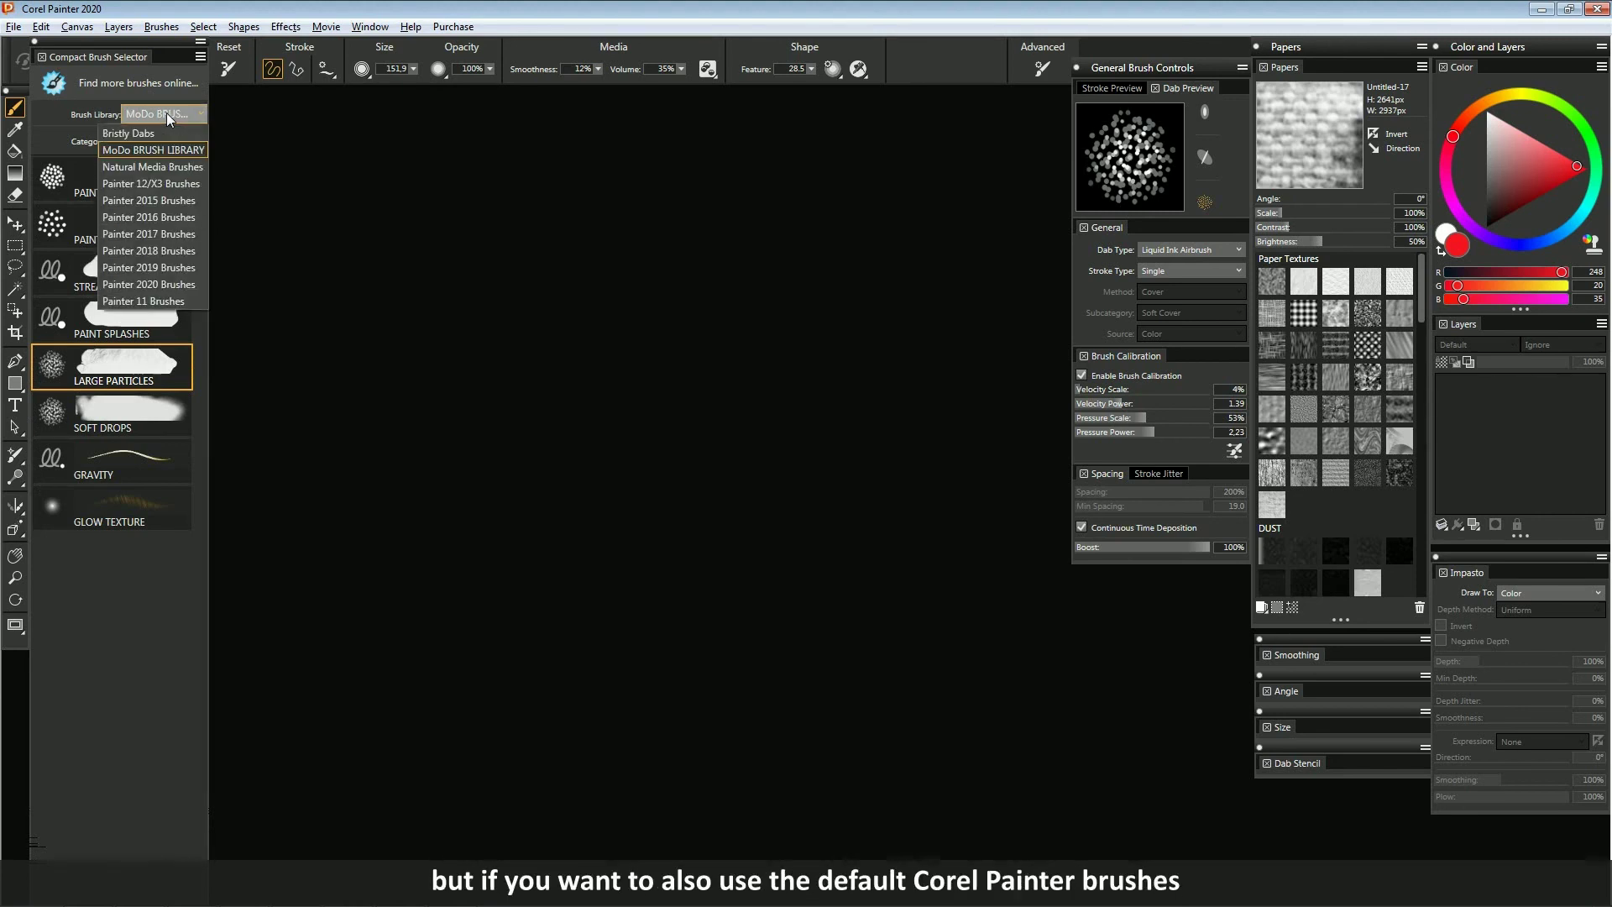
left_click(195, 285)
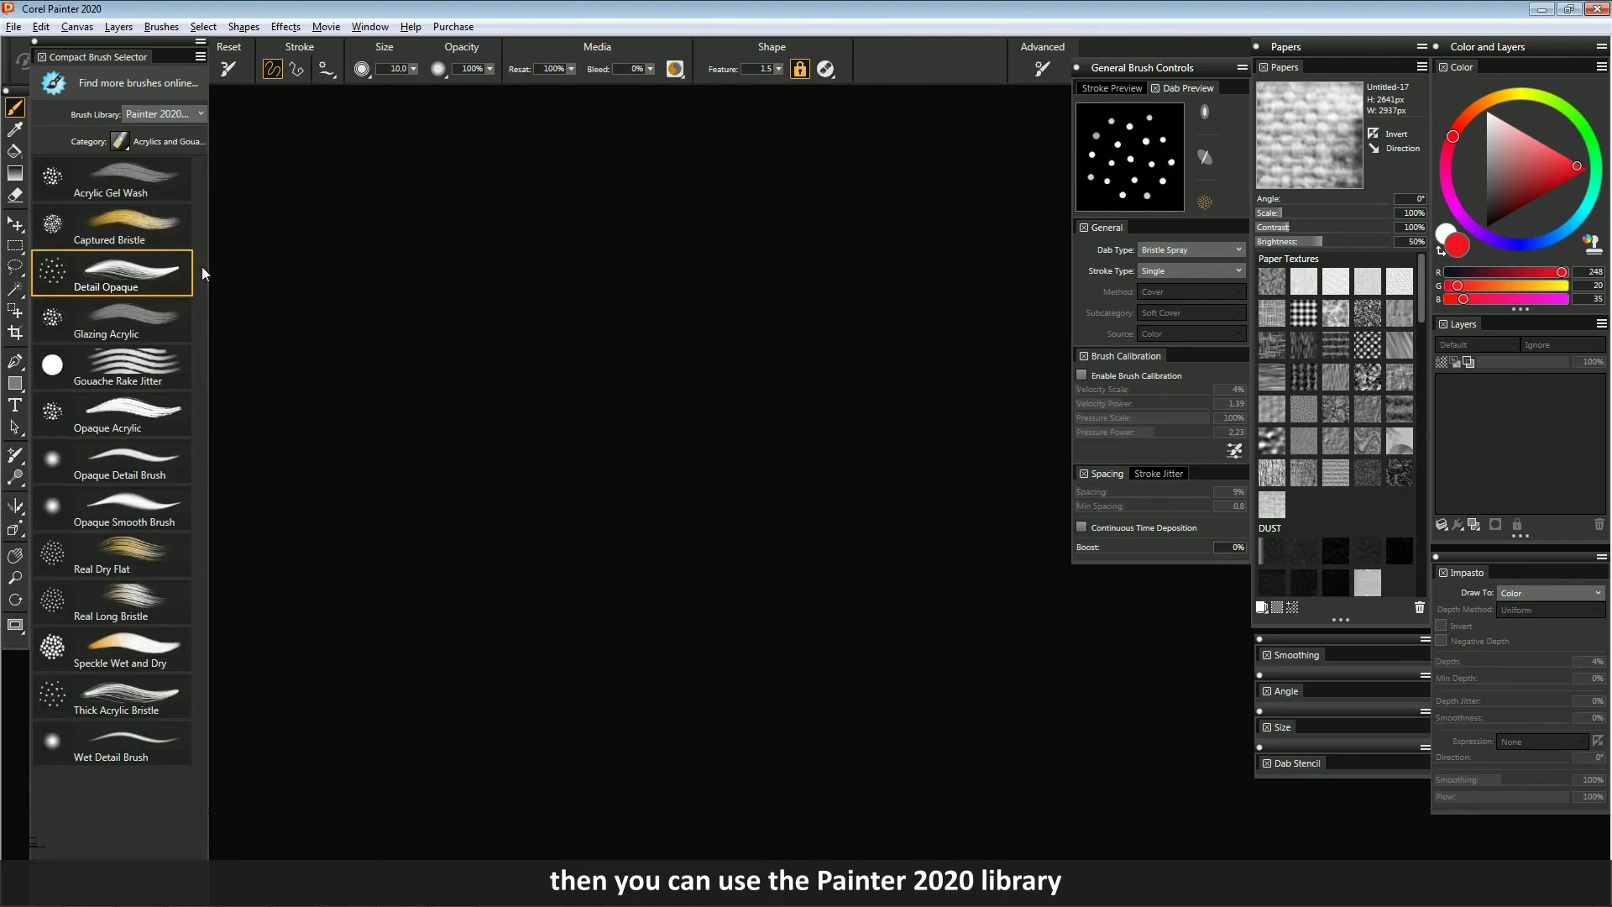
- Show the MoDo EDIT Brushes category in the Painter 2020 library, with Texture Blender active
left_click(126, 148)
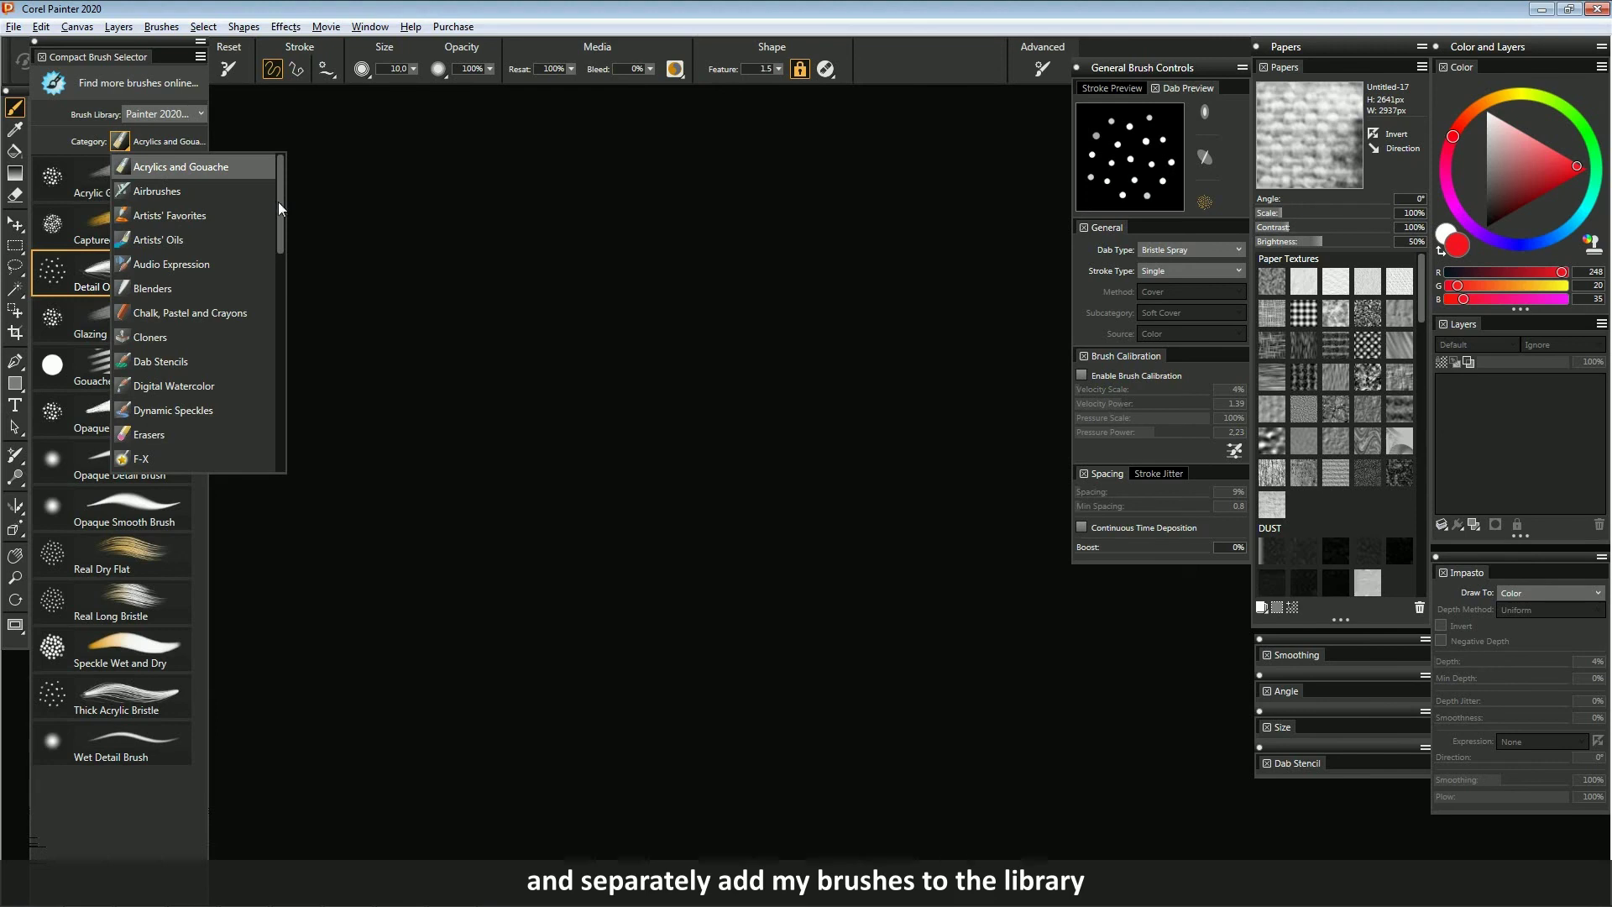
left_click_drag(279, 202, 278, 431)
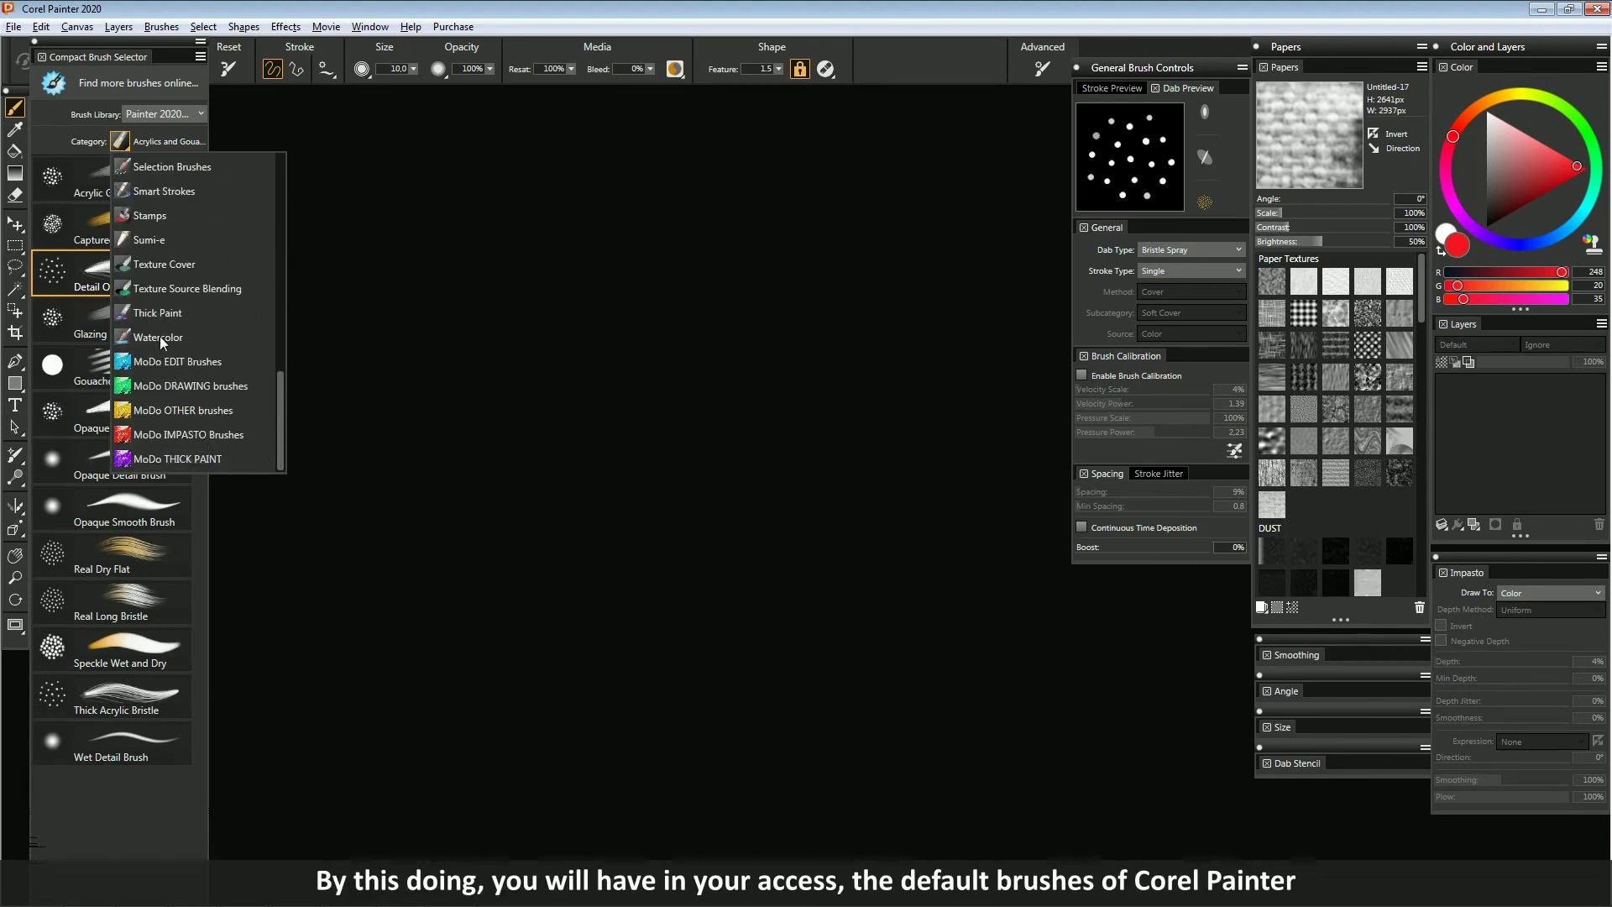
scroll(168, 291, "up", 5)
scroll(167, 336, "down", 8)
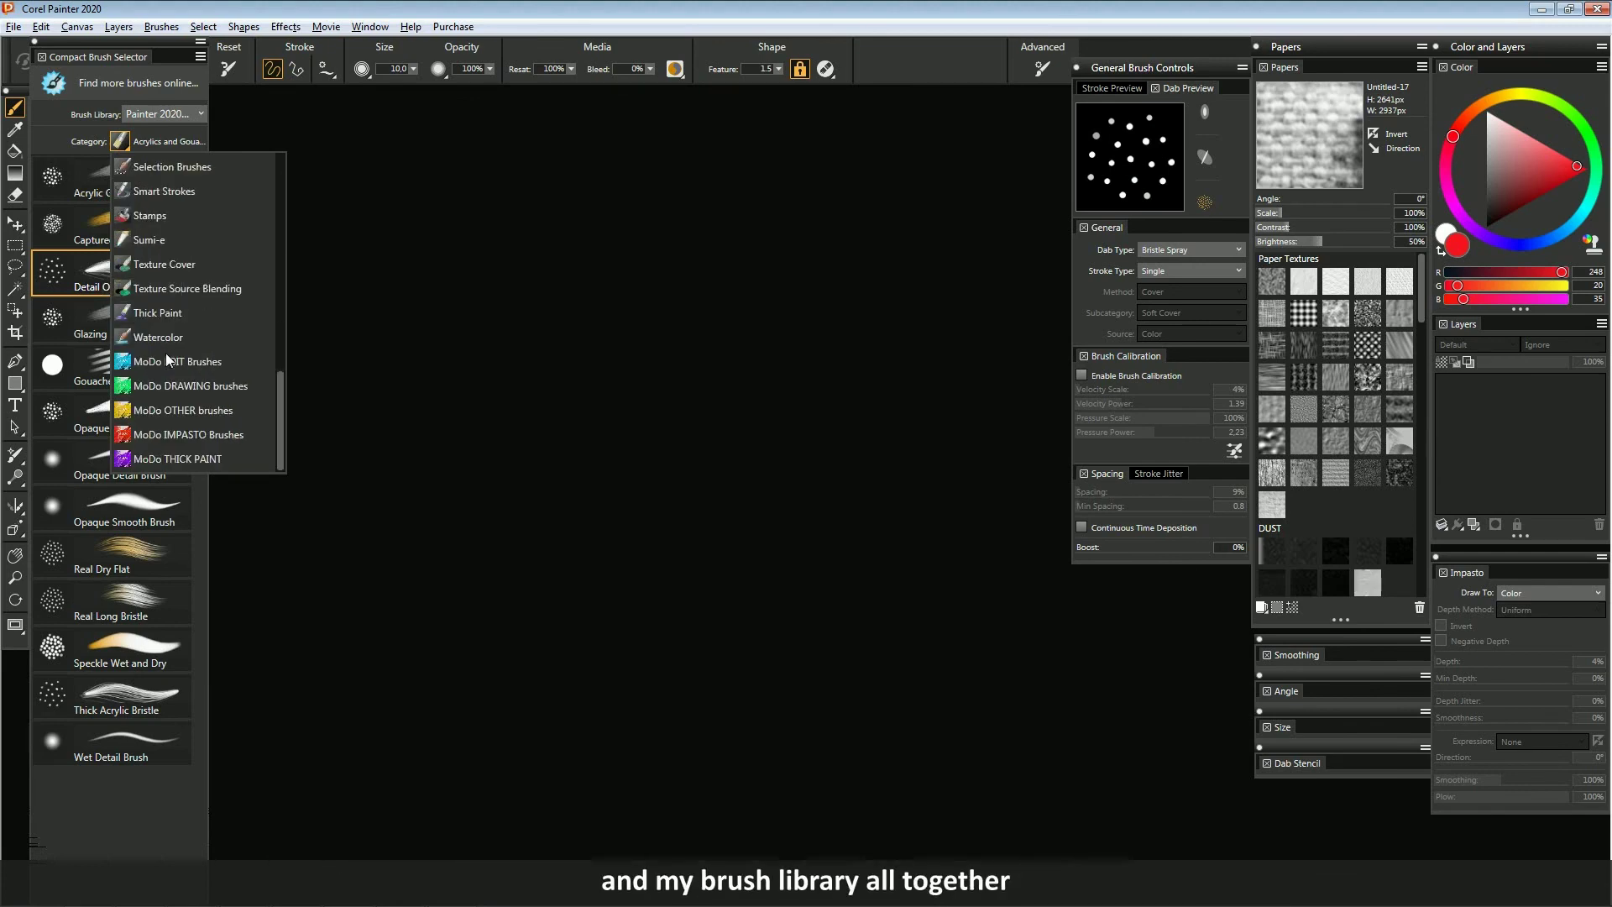
left_click(178, 362)
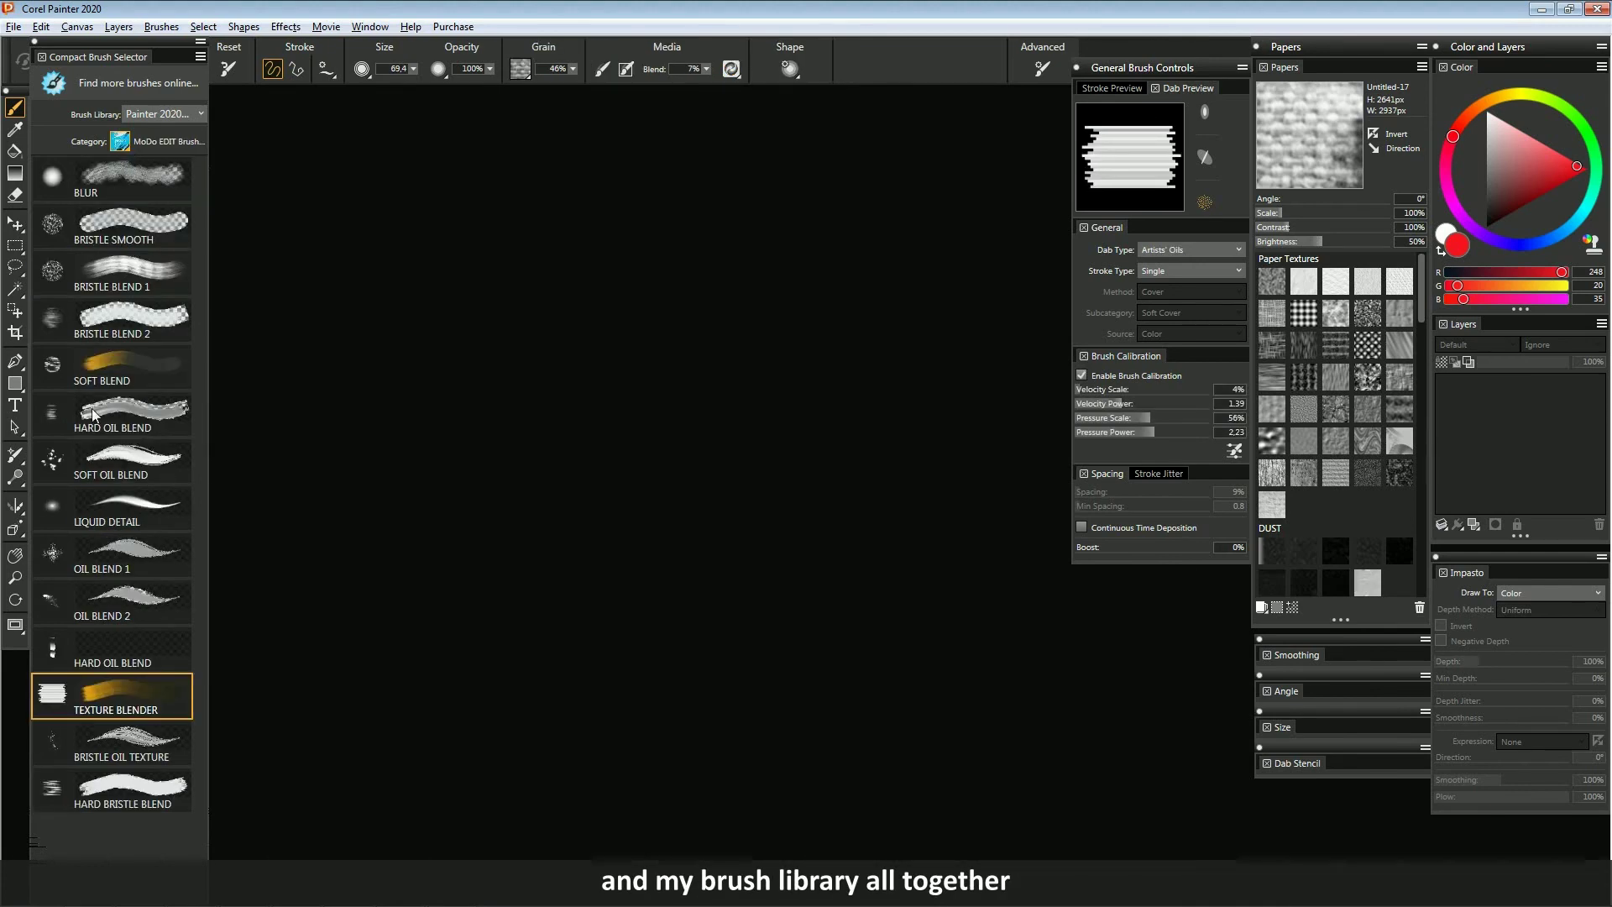